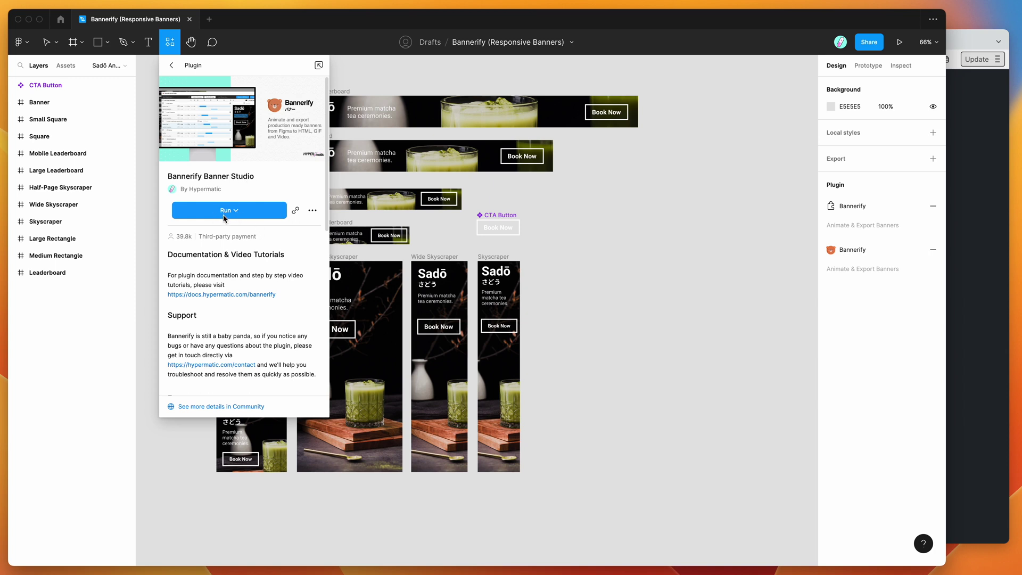
- Dismiss the Bannerify plugin's options menu and close its details page to show the banners canvas
{"action": "left_click", "coordinate": [312, 211]}
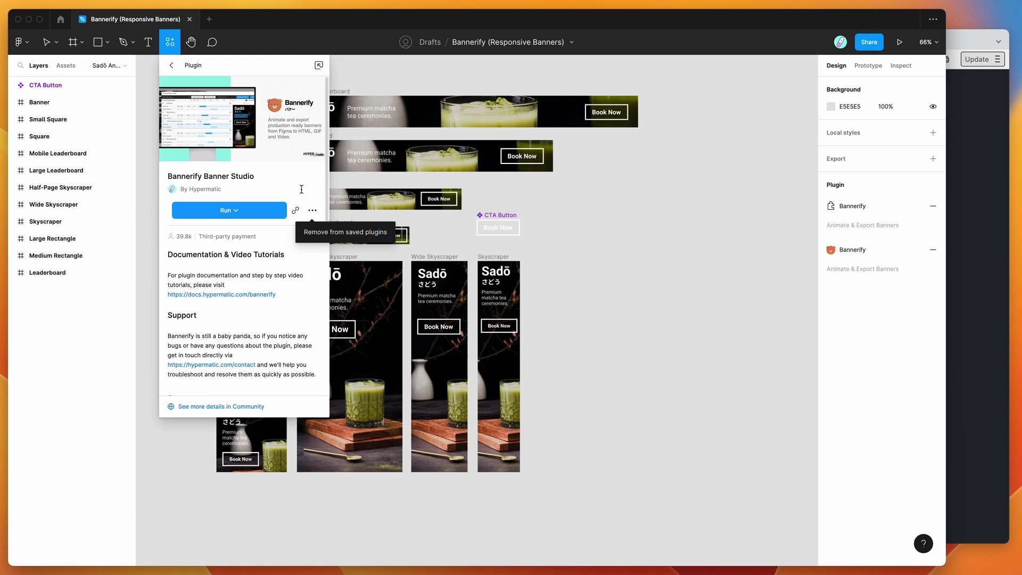
{"action": "key", "text": "Escape"}
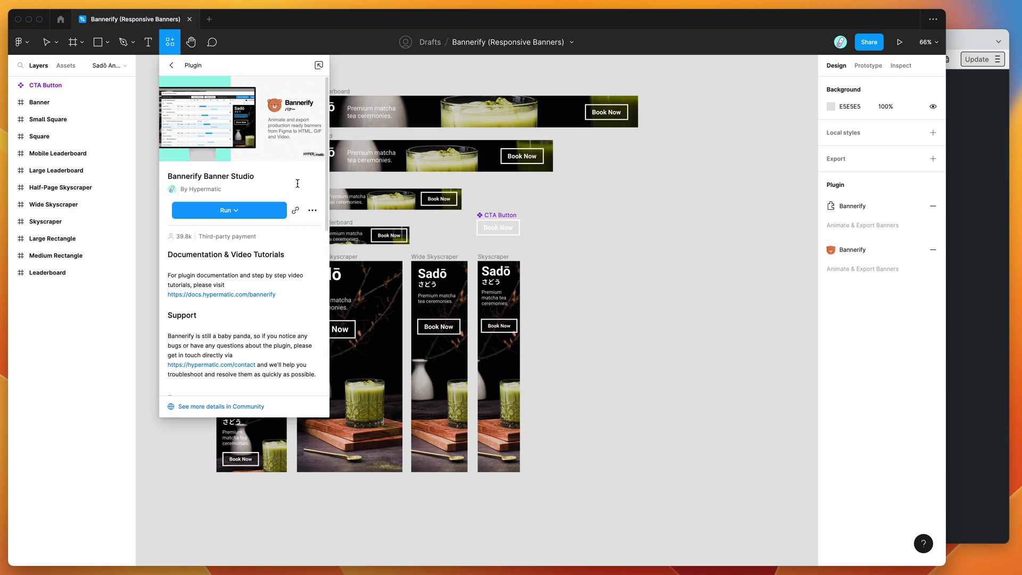
{"action": "left_click", "coordinate": [586, 200]}
- Launch Bannerify Banner Studio from Plugins > Saved plugins and move its window lower right
{"action": "right_click", "coordinate": [586, 154]}
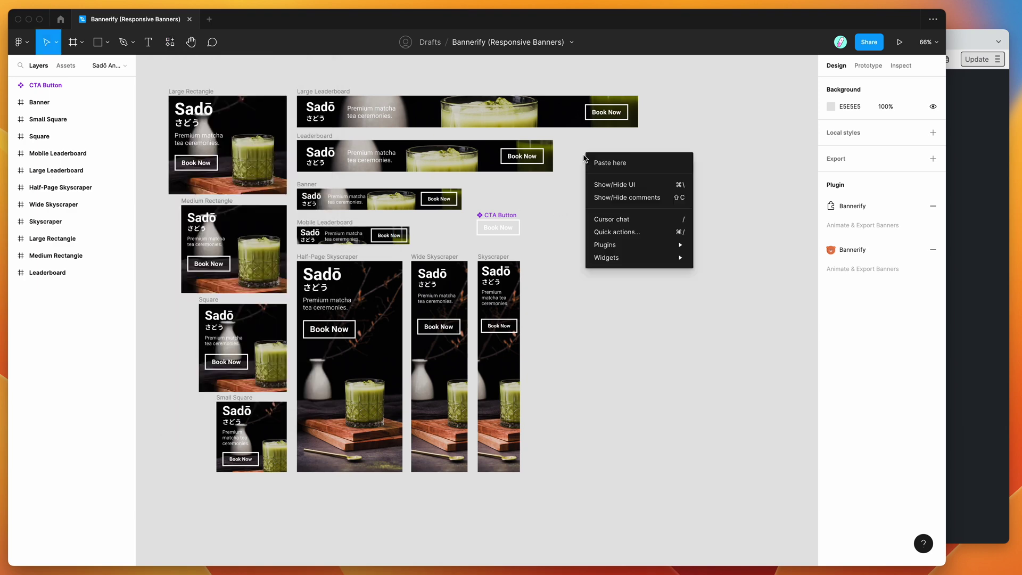
{"action": "mouse_move", "coordinate": [610, 245]}
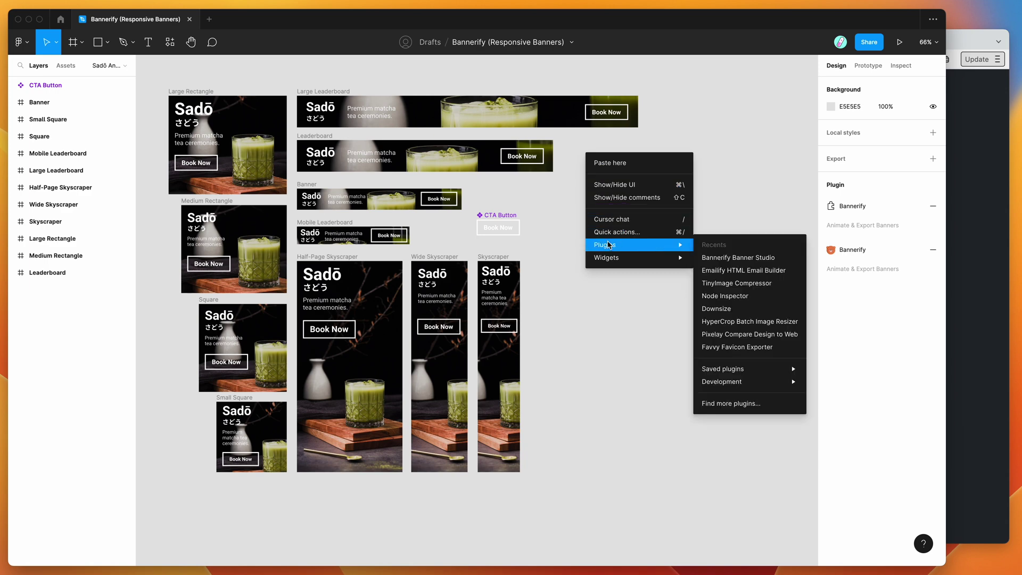
{"action": "mouse_move", "coordinate": [766, 369]}
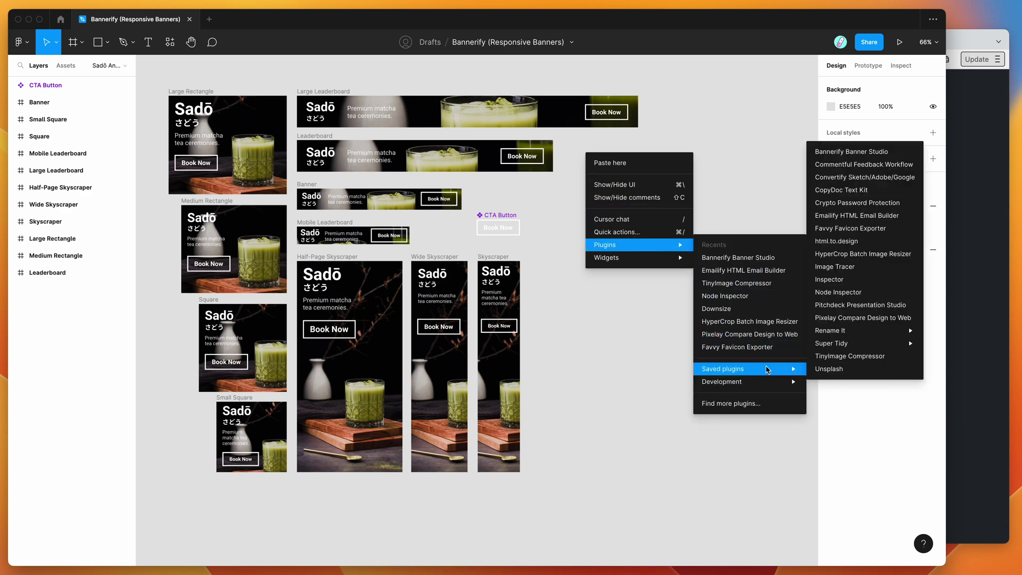
{"action": "left_click", "coordinate": [871, 153]}
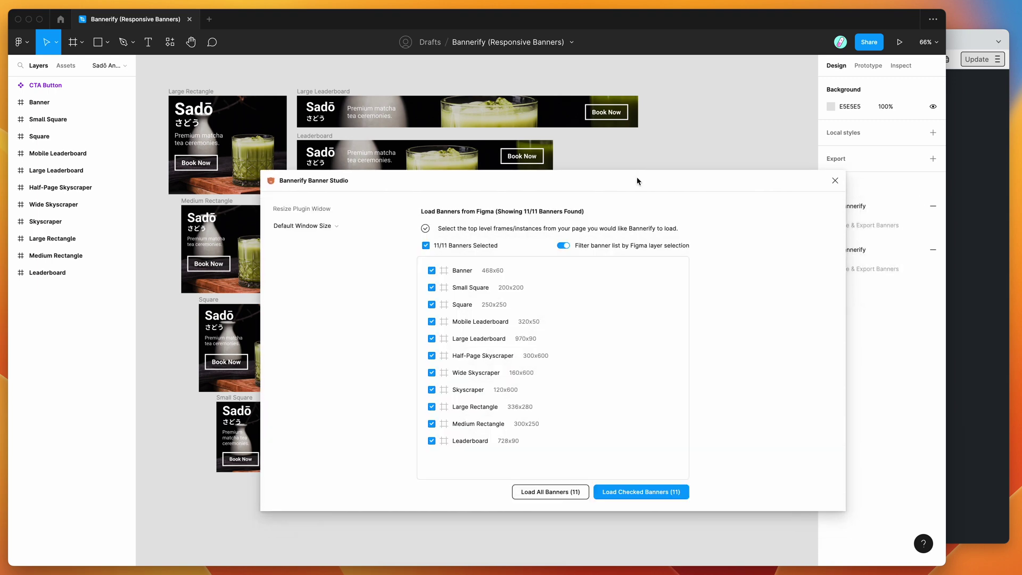
{"action": "left_click_drag", "start_coordinate": [641, 178], "coordinate": [684, 186]}
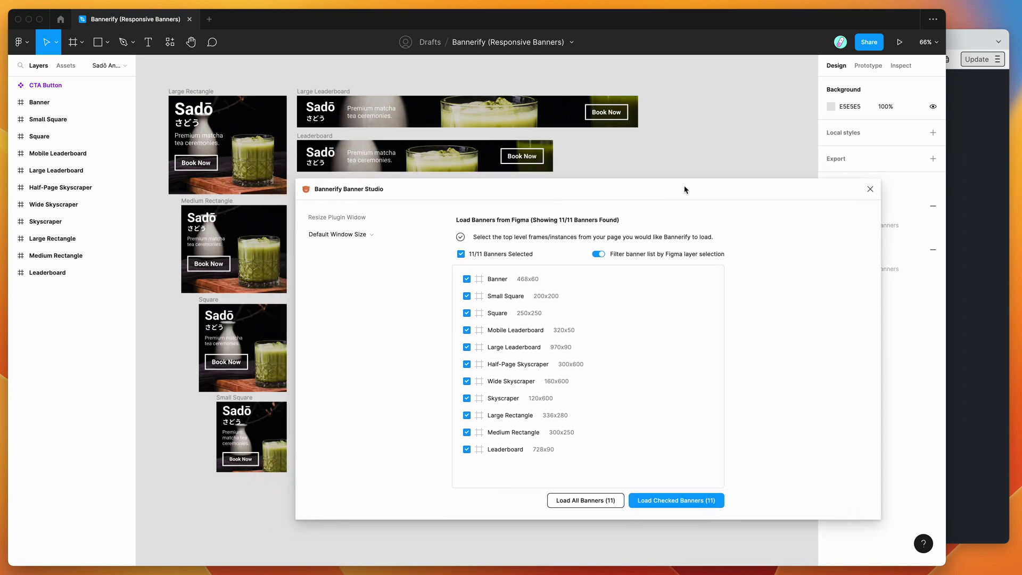
- Test plugin filtering by selecting the Large Rectangle and Large Leaderboard banners on the canvas
{"action": "scroll", "coordinate": [647, 163], "scroll_direction": "down", "scroll_amount": 2}
{"action": "scroll", "coordinate": [646, 163], "scroll_direction": "right", "scroll_amount": 2}
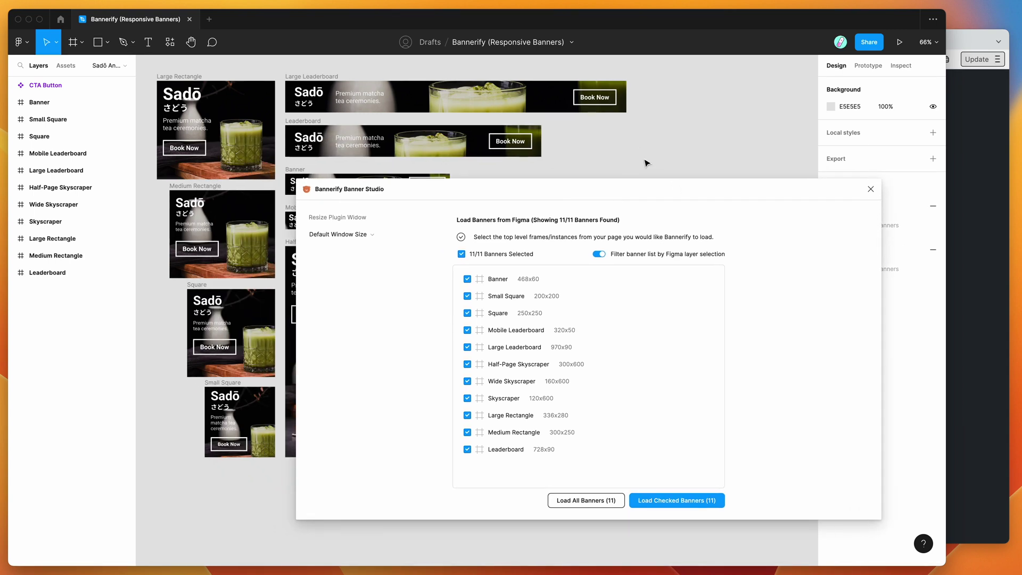
{"action": "left_click", "coordinate": [189, 68]}
{"action": "left_click", "coordinate": [292, 68]}
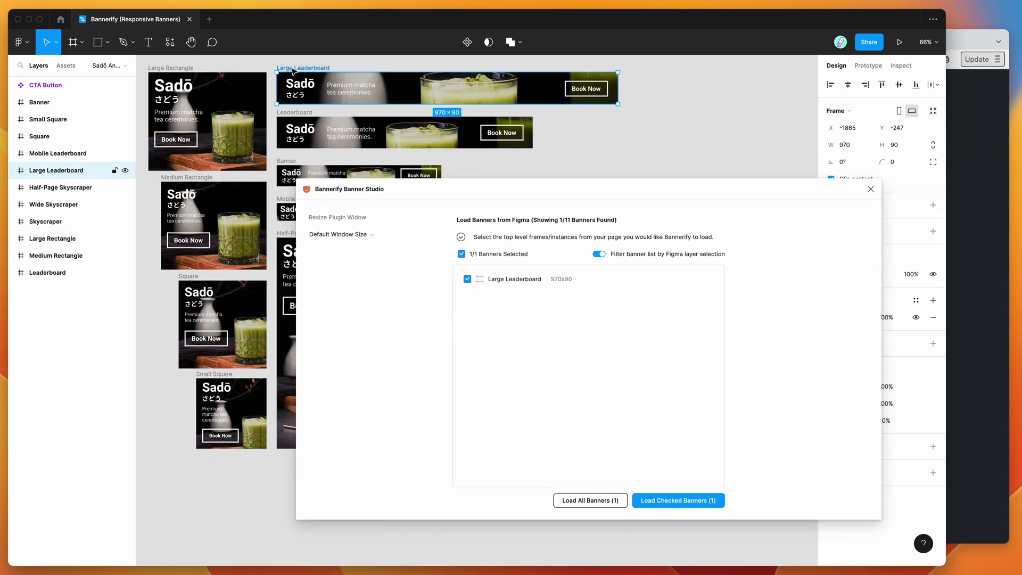
{"action": "left_click", "coordinate": [250, 66]}
{"action": "left_click", "coordinate": [192, 68]}
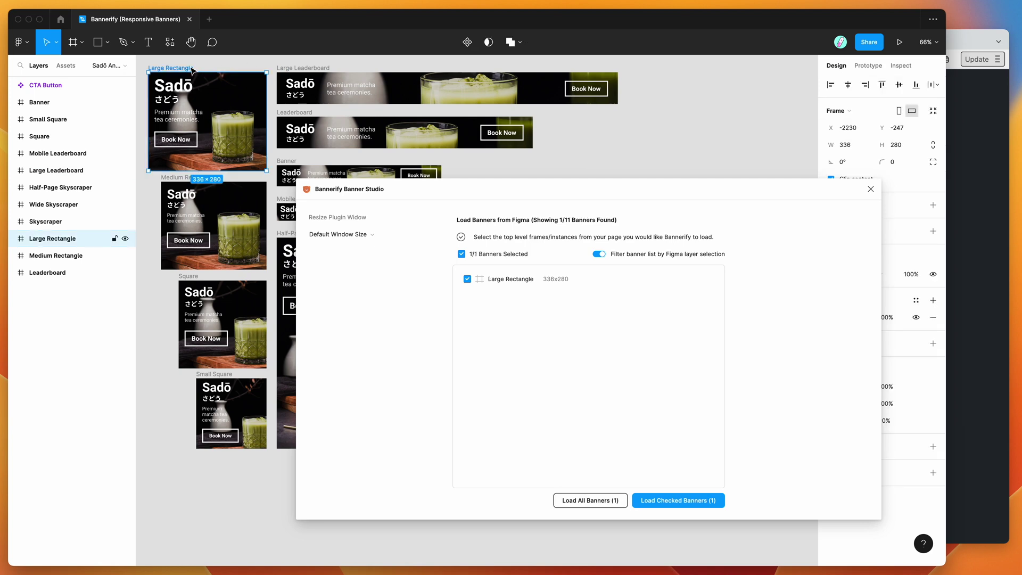
- Select the Banner, Small Square, Square and Leaderboard frames, clear the selection, and load all 11 banners
{"action": "left_click", "coordinate": [65, 103]}
{"action": "left_click", "coordinate": [63, 121]}
{"action": "left_click", "coordinate": [62, 139]}
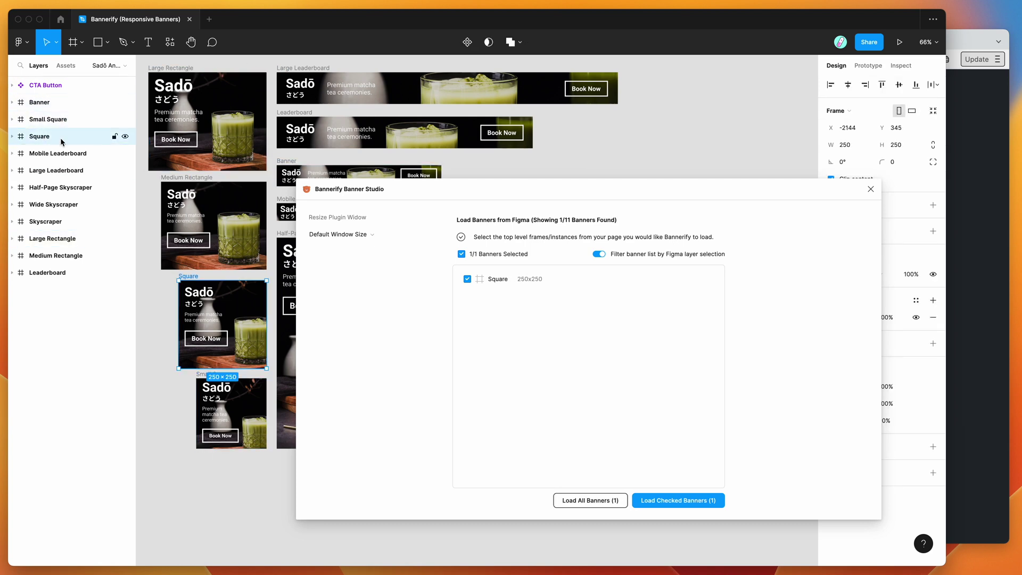
{"action": "left_click", "coordinate": [62, 155]}
{"action": "left_click", "coordinate": [61, 172]}
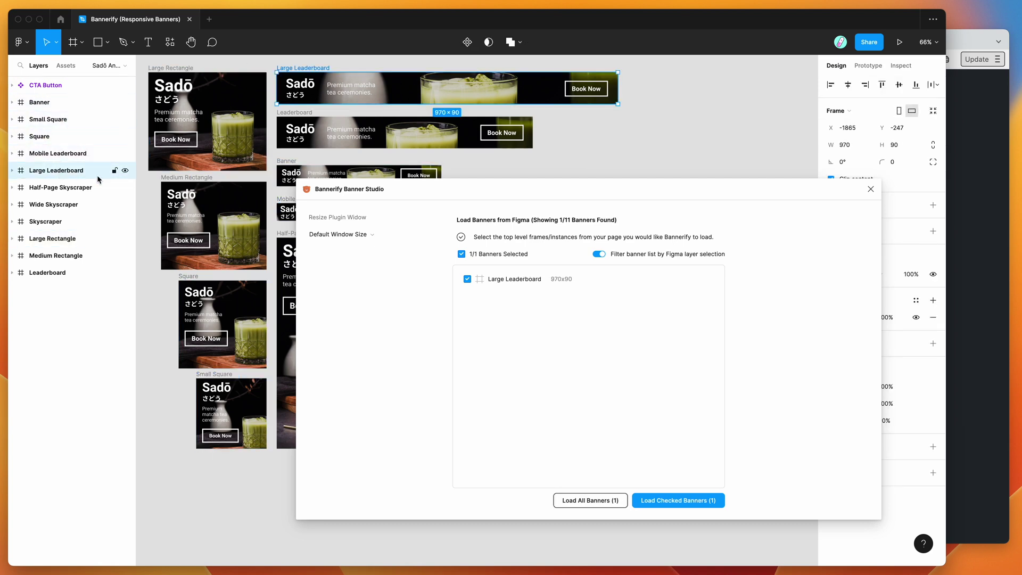
{"action": "left_click", "coordinate": [13, 170]}
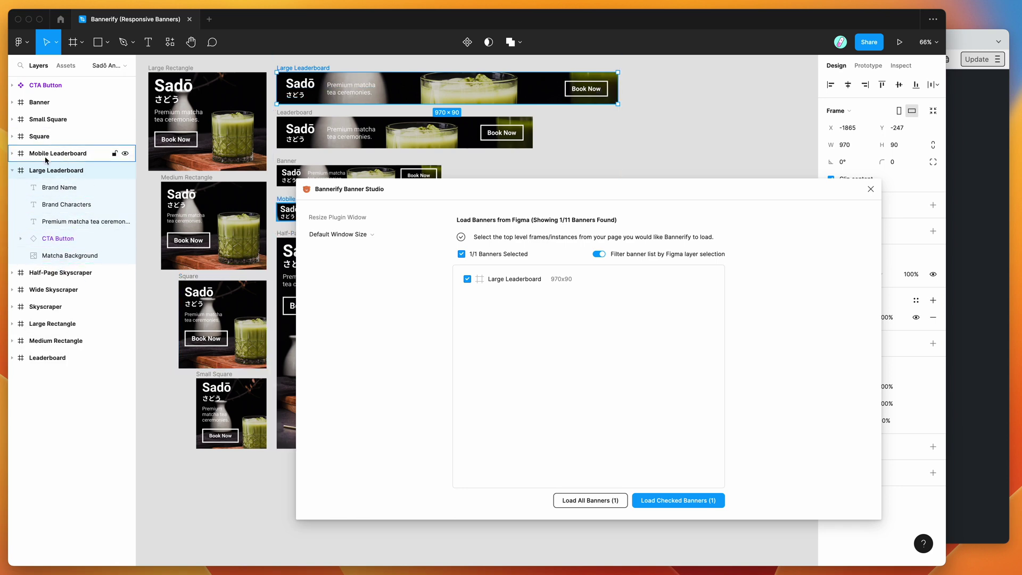
{"action": "left_click", "coordinate": [12, 171]}
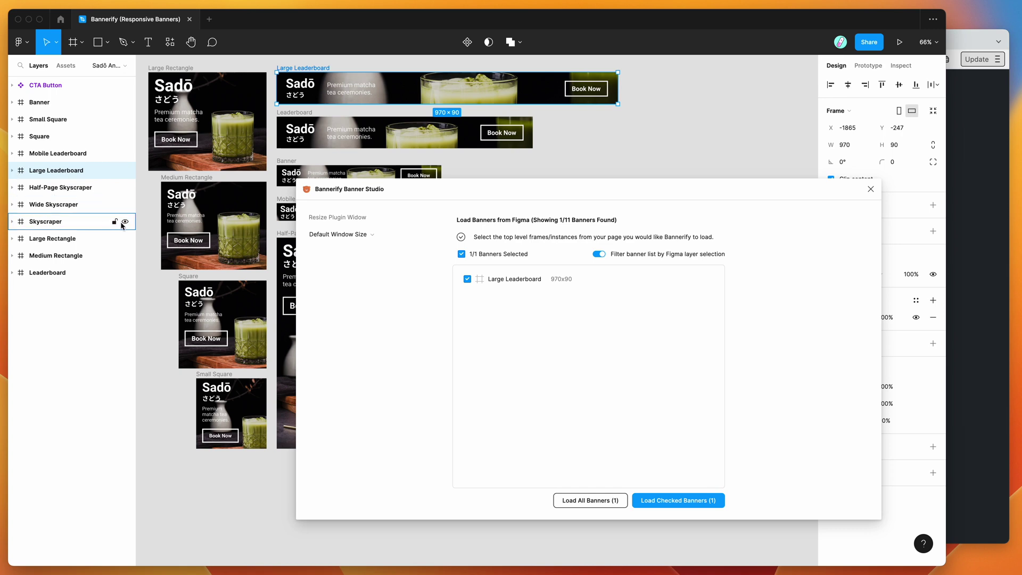
{"action": "left_click", "coordinate": [148, 228]}
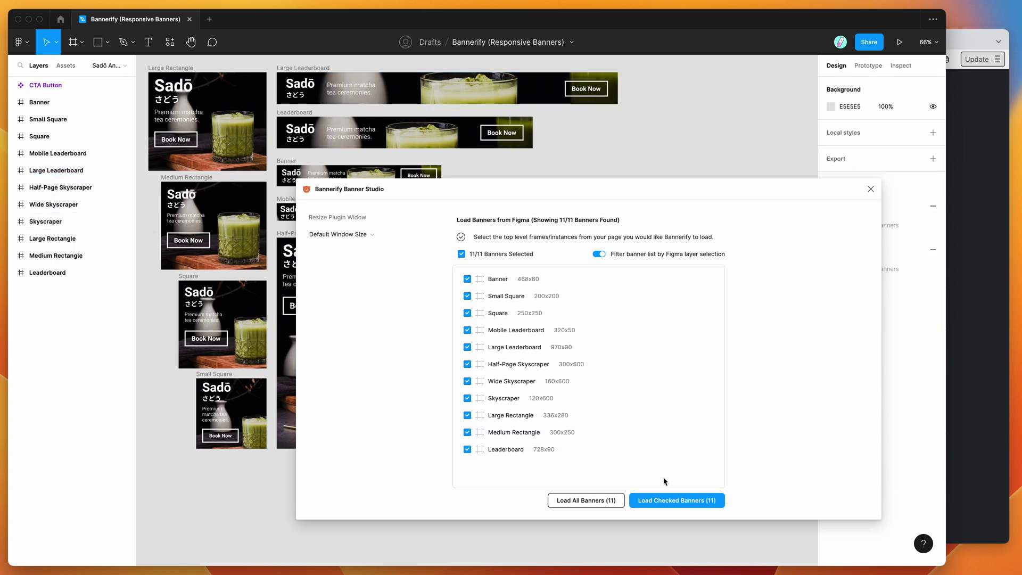
{"action": "left_click", "coordinate": [590, 502]}
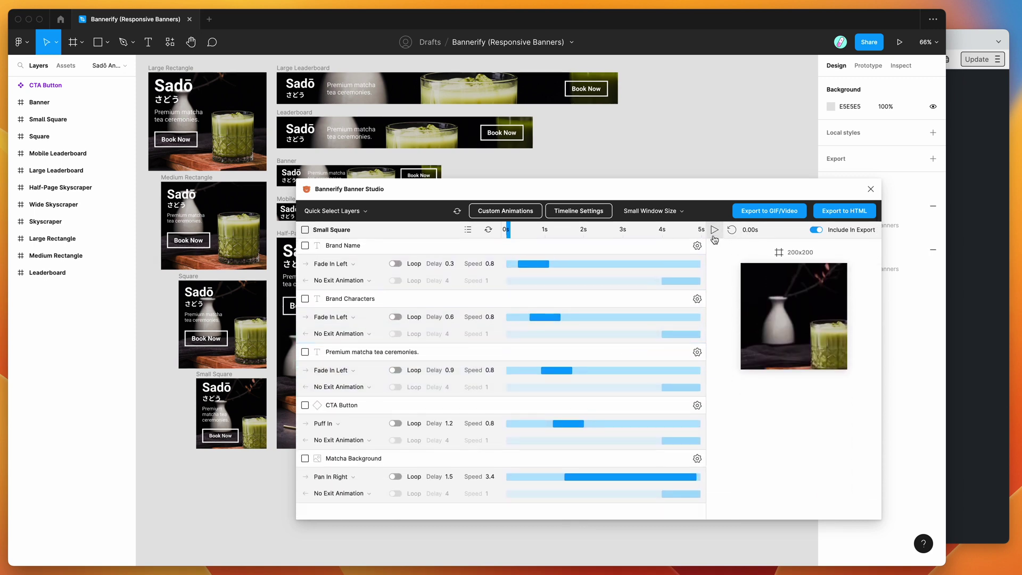
- Play and pause the Small Square animation preview, then rewind the playhead near the start
{"action": "left_click", "coordinate": [714, 230]}
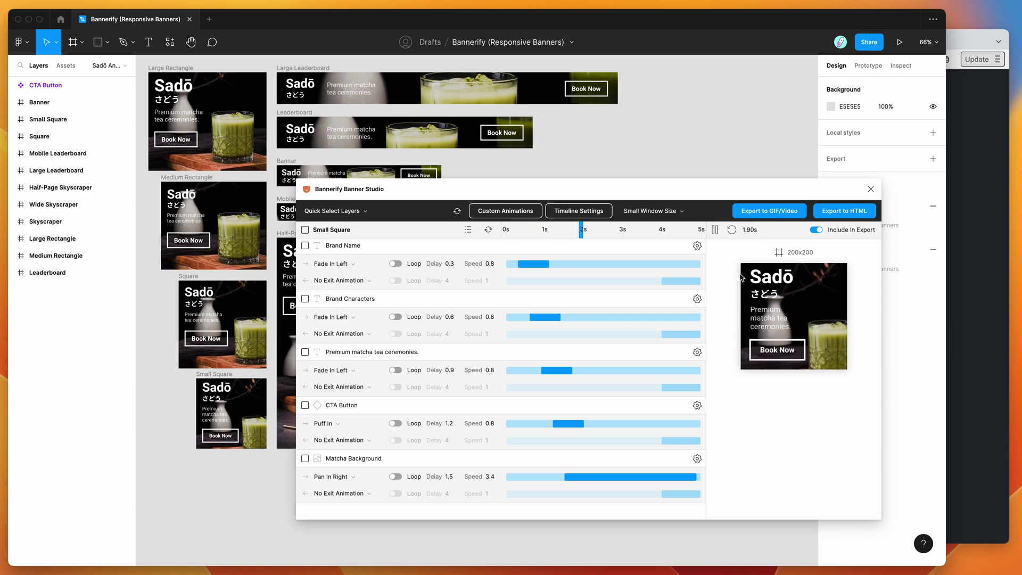
{"action": "left_click", "coordinate": [715, 230]}
{"action": "left_click_drag", "start_coordinate": [666, 230], "coordinate": [619, 236]}
- Scroll through the other banners' layer timelines: text fade-in, button puff-in, background pan
{"action": "scroll", "coordinate": [603, 334], "scroll_direction": "down", "scroll_amount": 5}
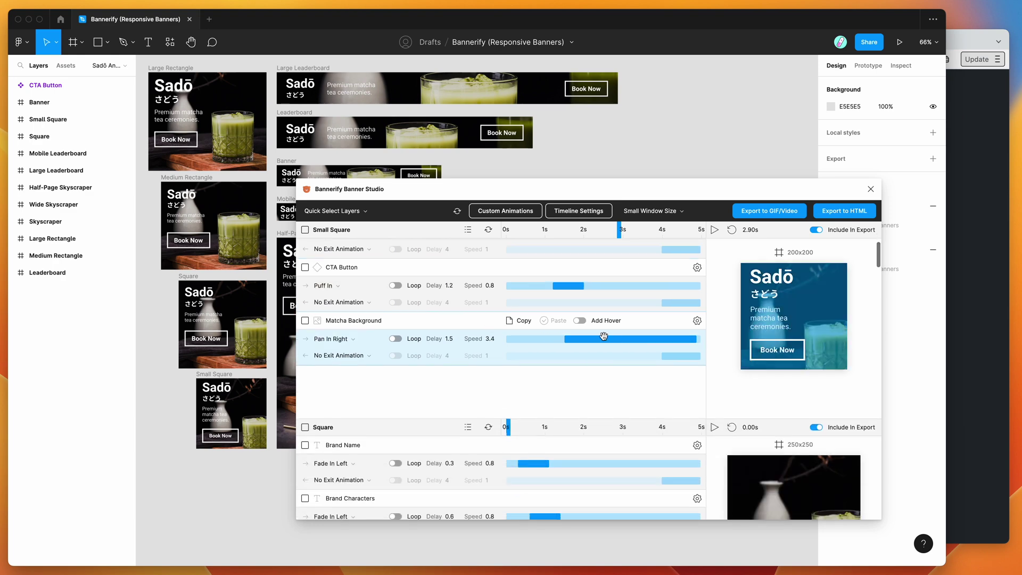
{"action": "scroll", "coordinate": [603, 335], "scroll_direction": "up", "scroll_amount": 5}
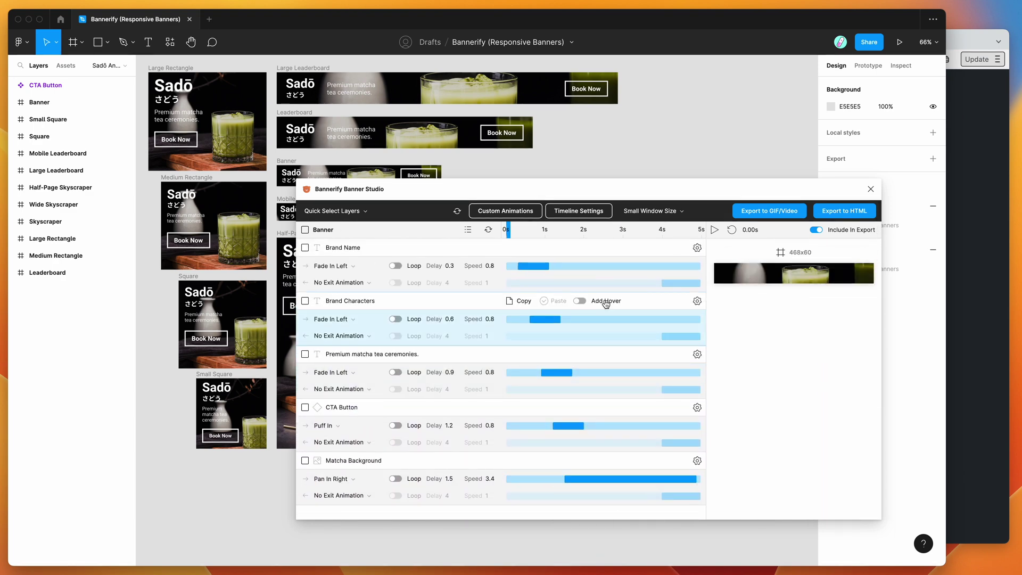
{"action": "scroll", "coordinate": [605, 304], "scroll_direction": "down", "scroll_amount": 5}
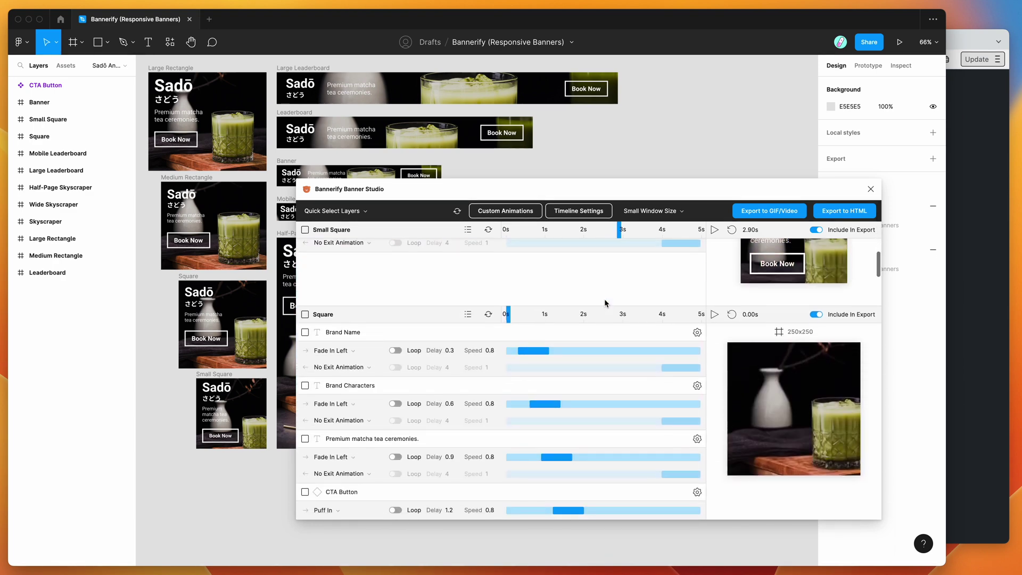
{"action": "scroll", "coordinate": [604, 303], "scroll_direction": "down", "scroll_amount": 3}
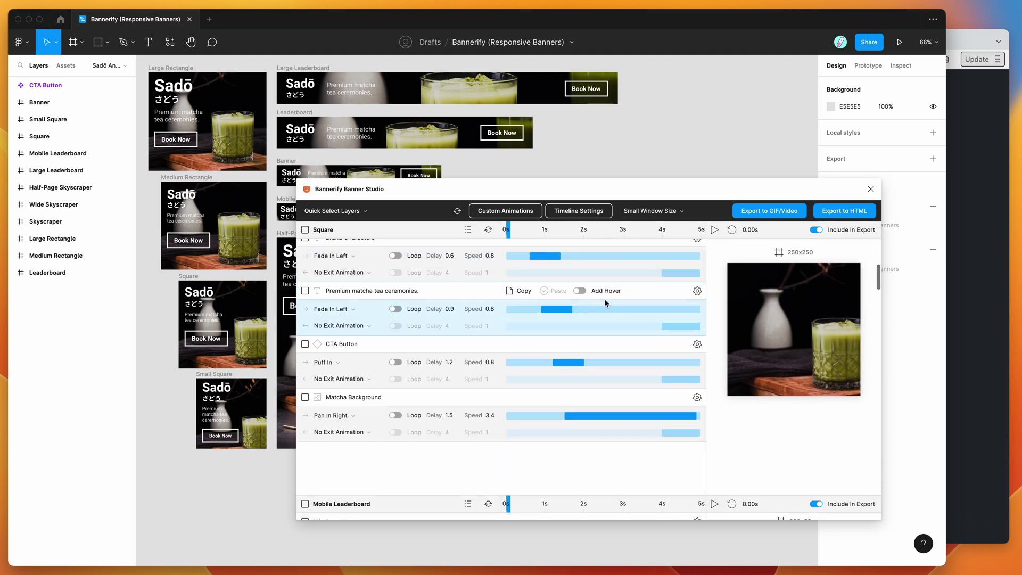
{"action": "scroll", "coordinate": [605, 303], "scroll_direction": "down", "scroll_amount": 5}
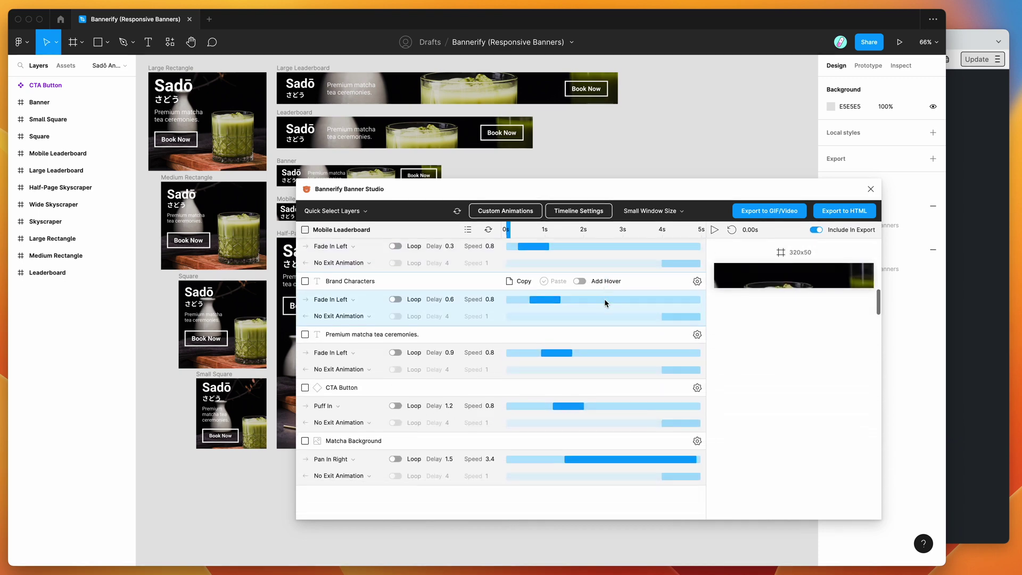
{"action": "scroll", "coordinate": [604, 299], "scroll_direction": "up", "scroll_amount": 5}
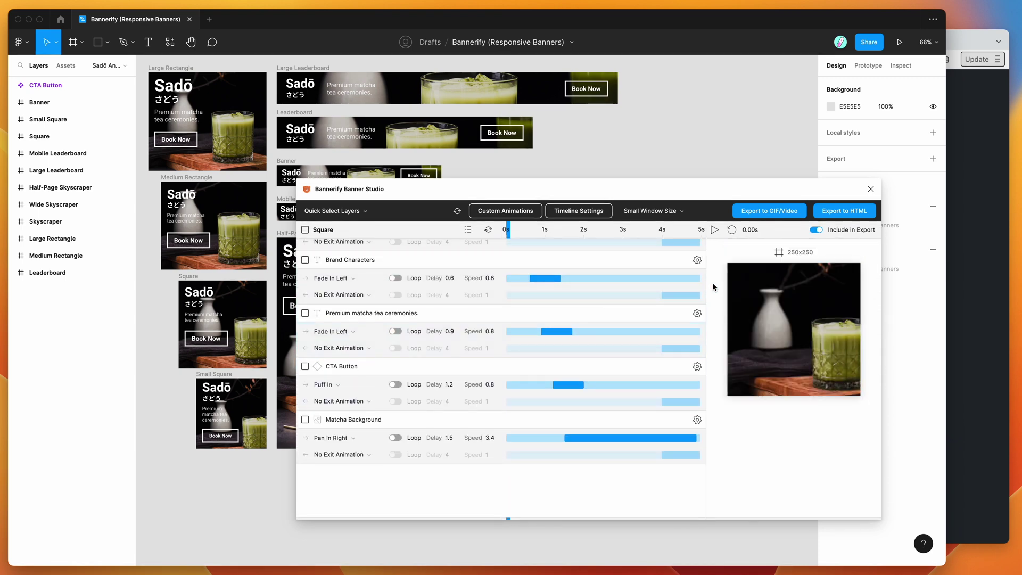
- Open Export to HTML and switch the HTML/CSS output dropdown to Responsive Display Ad
{"action": "left_click", "coordinate": [835, 212]}
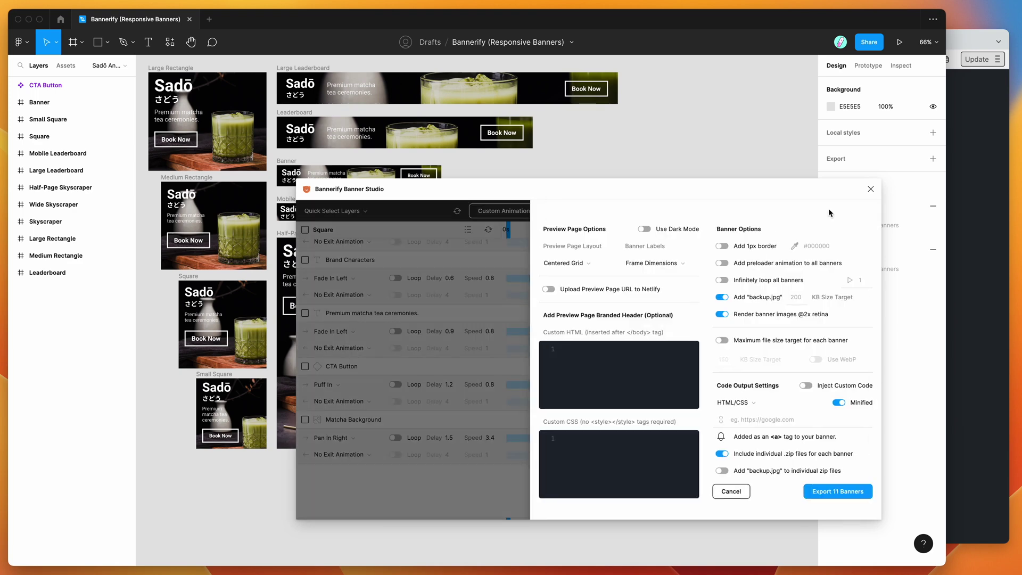
{"action": "left_click", "coordinate": [751, 406]}
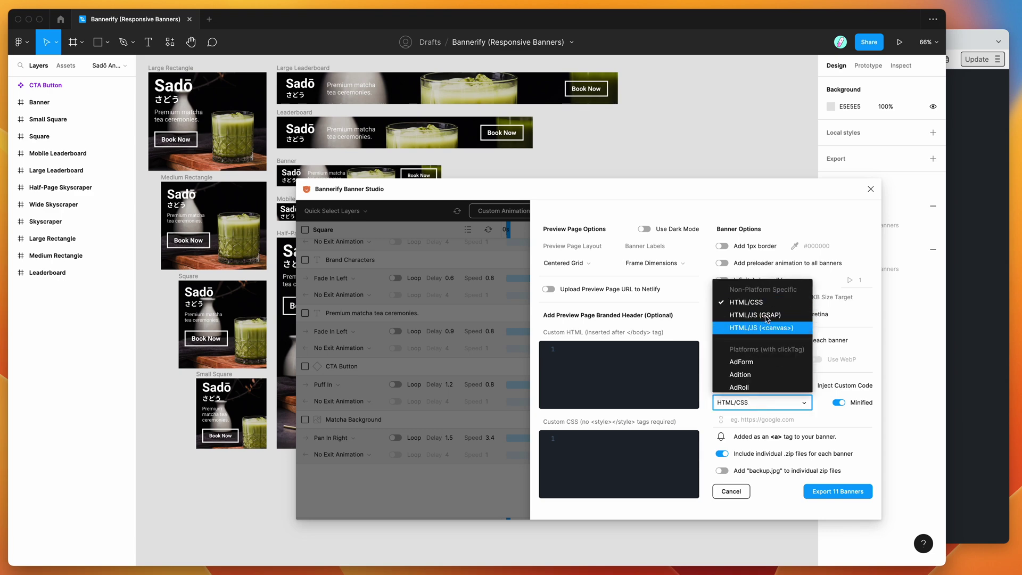
{"action": "scroll", "coordinate": [761, 328], "scroll_direction": "down", "scroll_amount": 1}
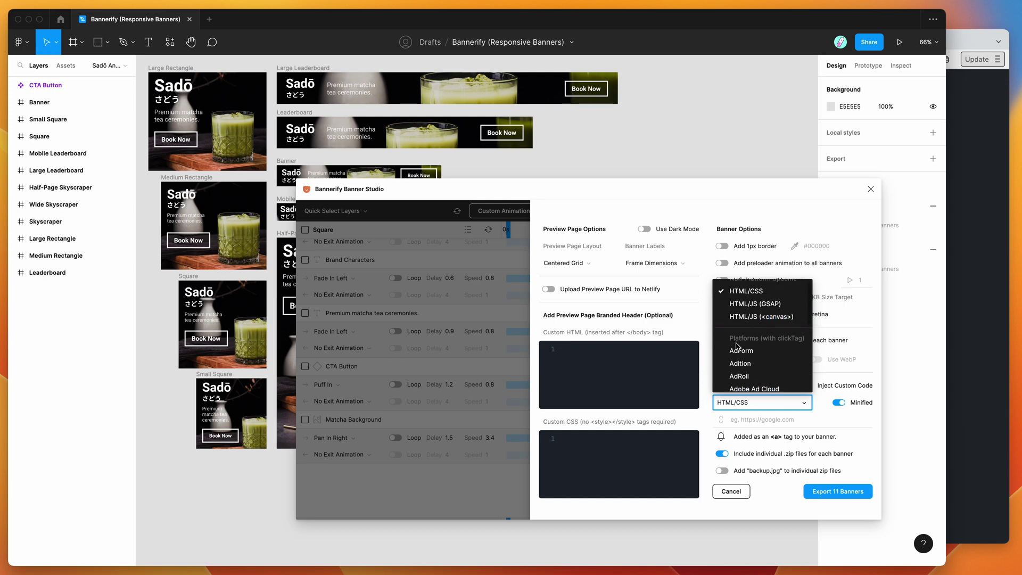
{"action": "scroll", "coordinate": [751, 344], "scroll_direction": "down", "scroll_amount": 4}
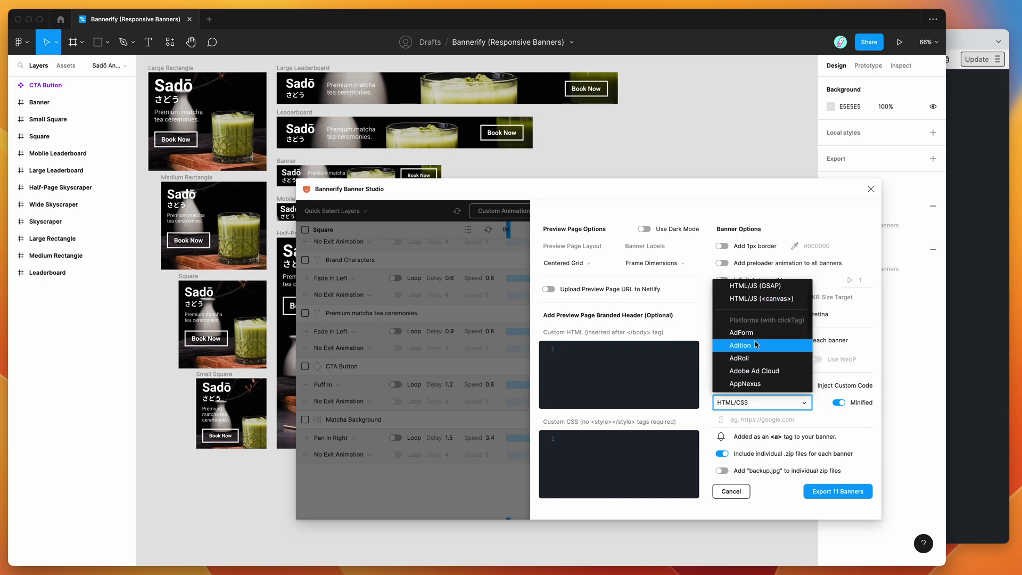
{"action": "scroll", "coordinate": [755, 346], "scroll_direction": "down", "scroll_amount": 6}
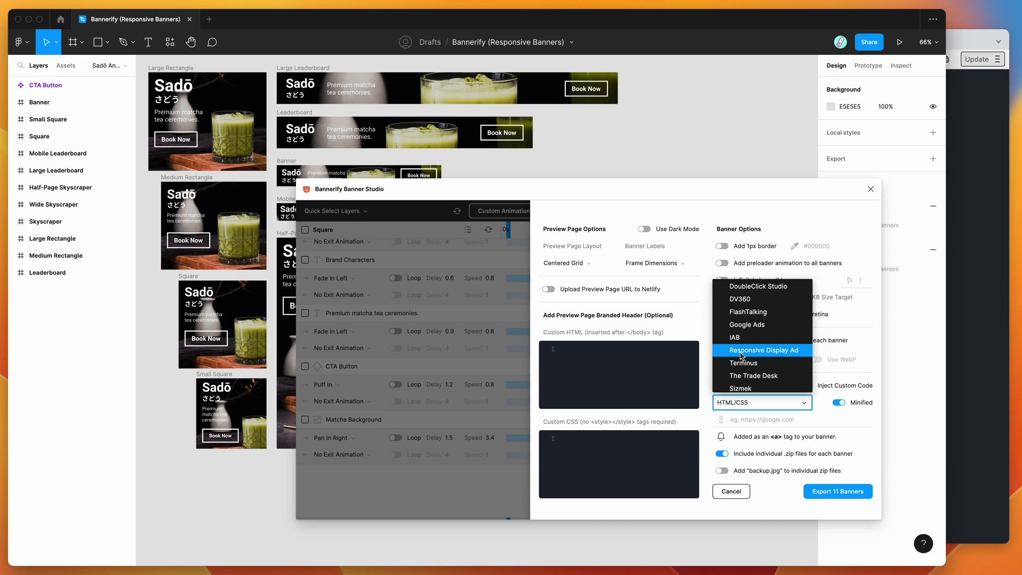
{"action": "left_click", "coordinate": [754, 356]}
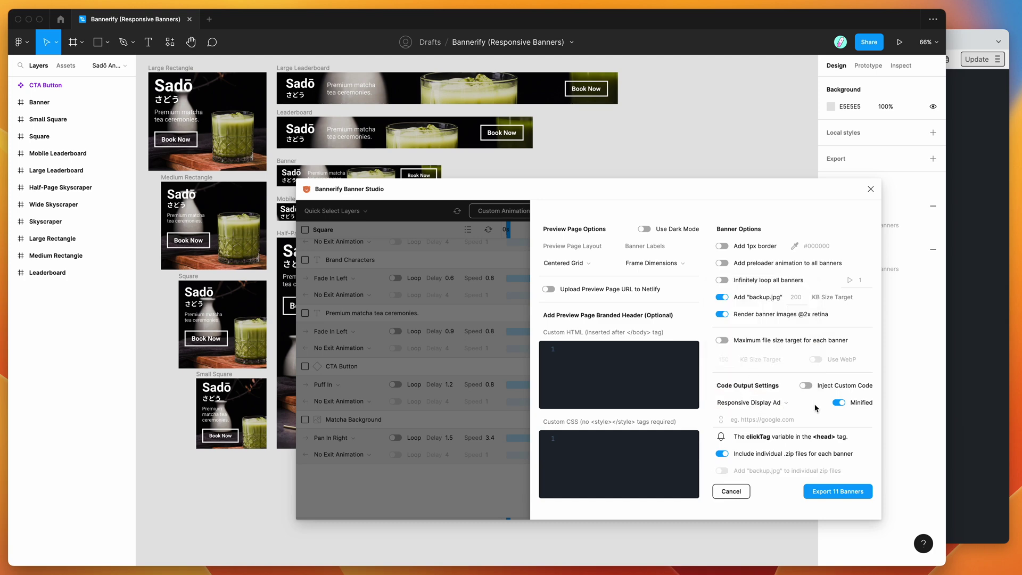
- Leave the clickTag URL blank and export all 11 banners as a zipped Responsive Display Ad bundle
{"action": "left_click", "coordinate": [760, 421]}
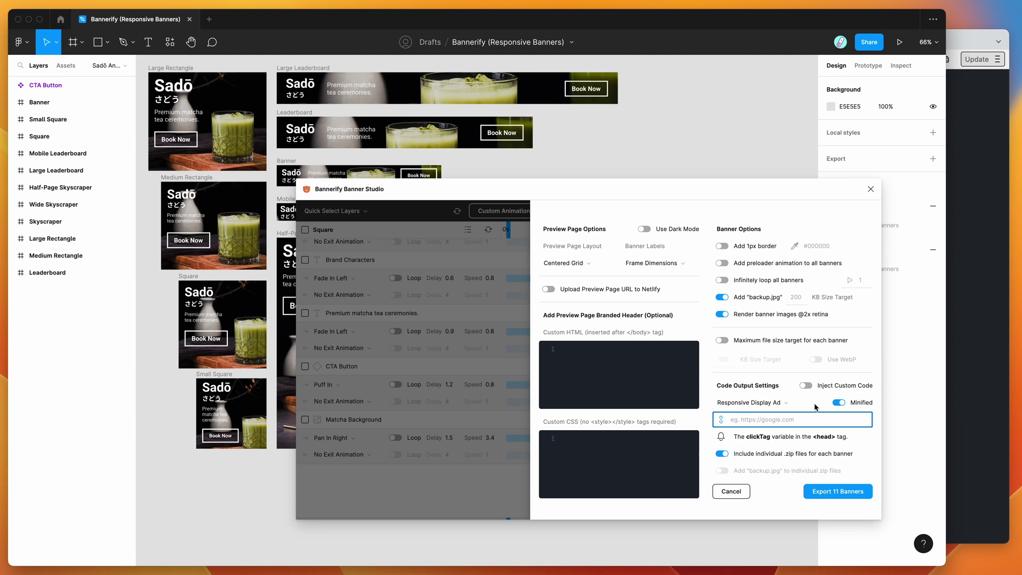
{"action": "left_click", "coordinate": [769, 420]}
{"action": "left_click", "coordinate": [817, 406]}
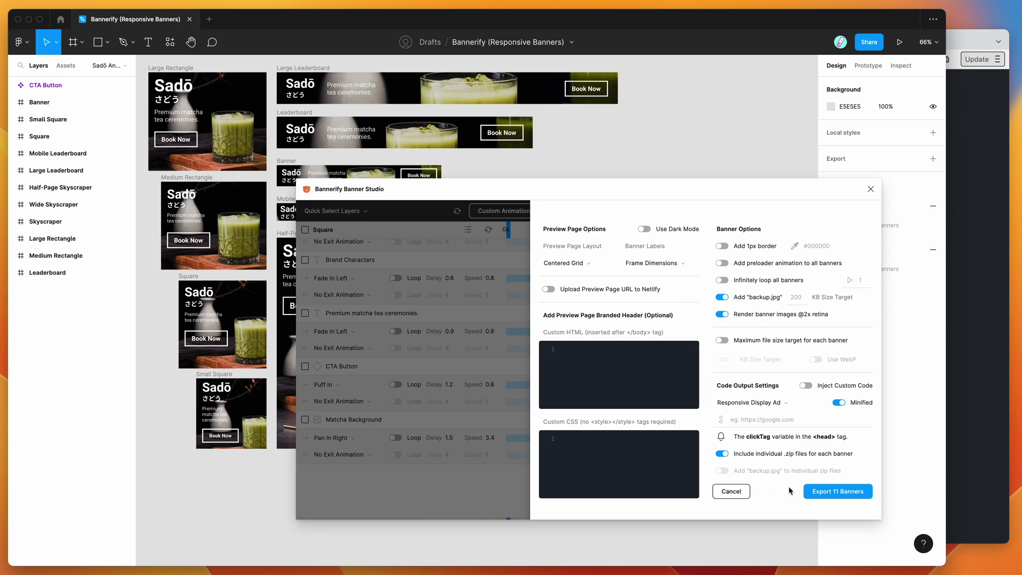
{"action": "left_click", "coordinate": [821, 497]}
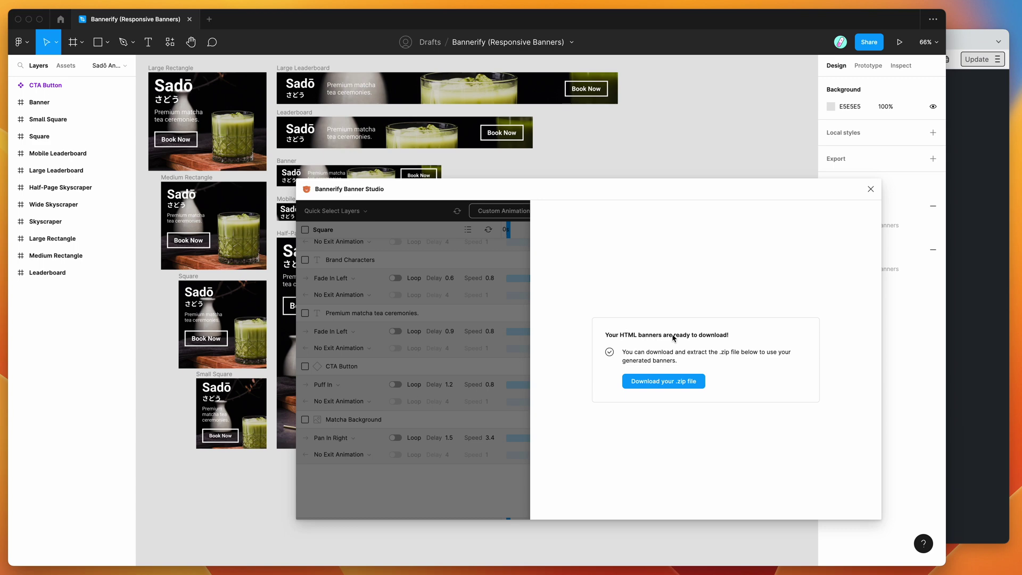
- Download the Bannerify_Responsive_Banners zip and save it to the Desktop
{"action": "left_click", "coordinate": [658, 382]}
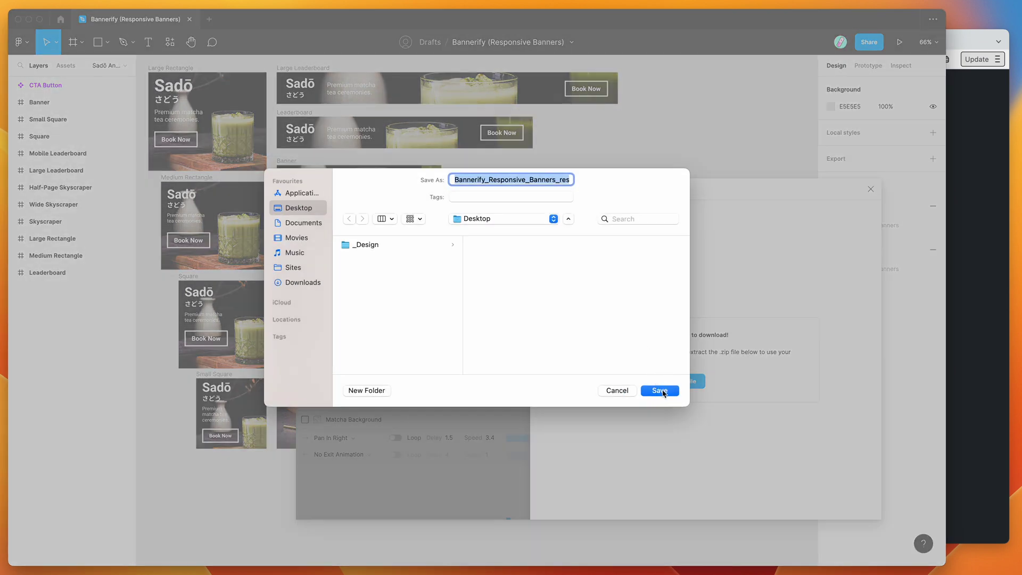
{"action": "left_click", "coordinate": [660, 390]}
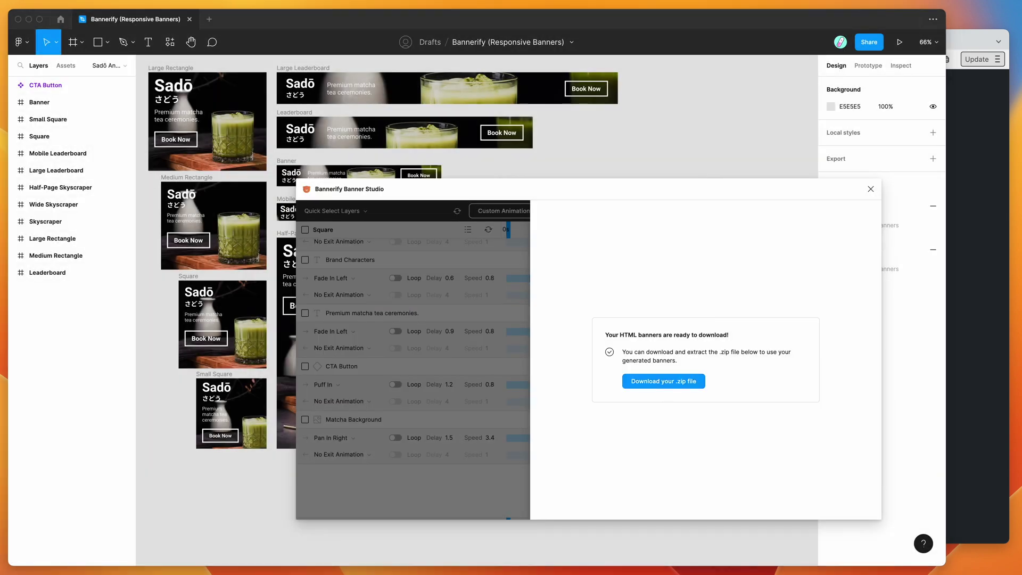
- Quick Look the _backups JPEGs, from 120x600_Skyscraper to 336x280_Large_Rectangle, then collapse the folder
{"action": "left_click_drag", "start_coordinate": [479, 45], "coordinate": [593, 152]}
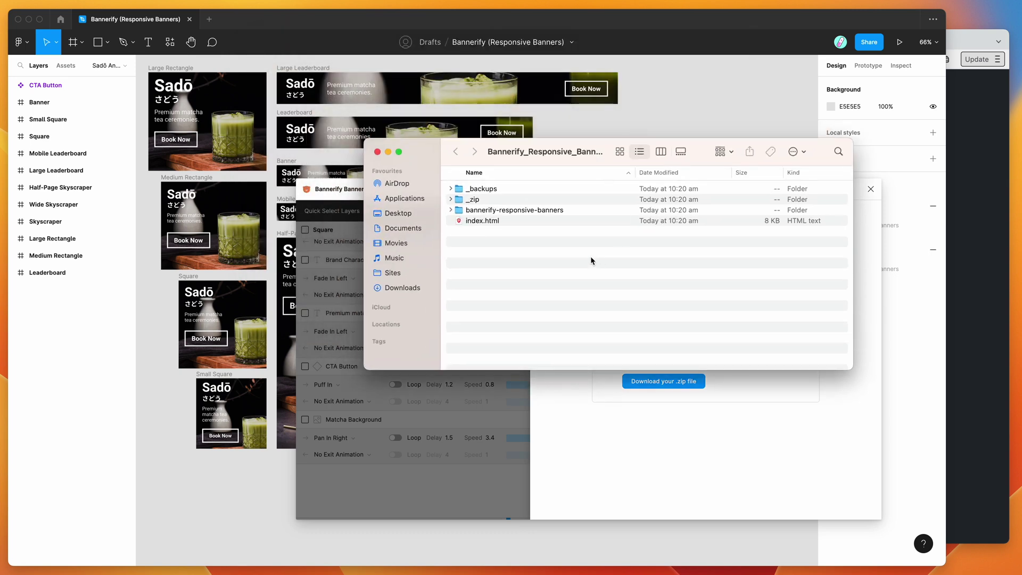
{"action": "left_click_drag", "start_coordinate": [522, 152], "coordinate": [437, 156]}
{"action": "left_click", "coordinate": [367, 194]}
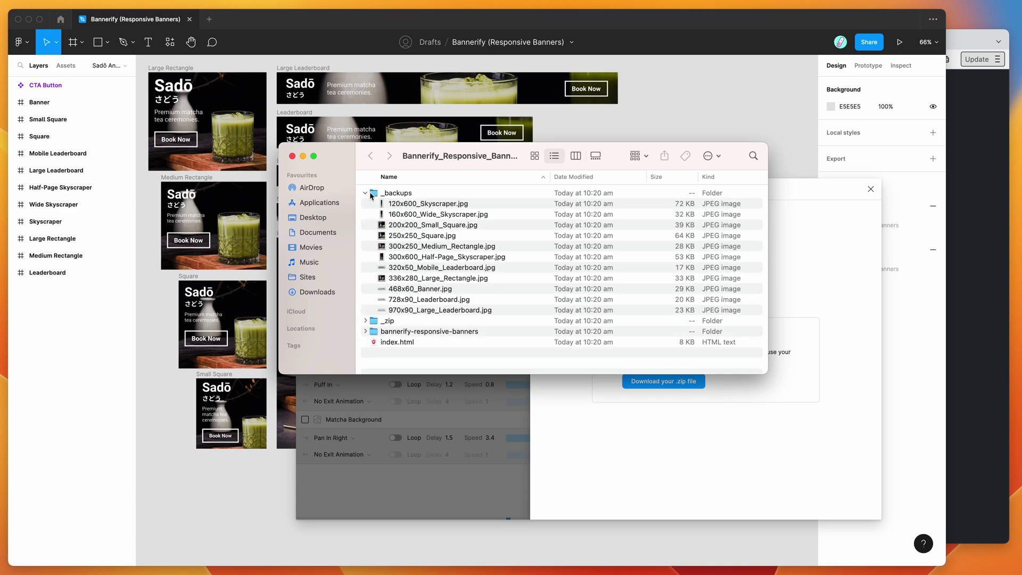
{"action": "left_click", "coordinate": [408, 205]}
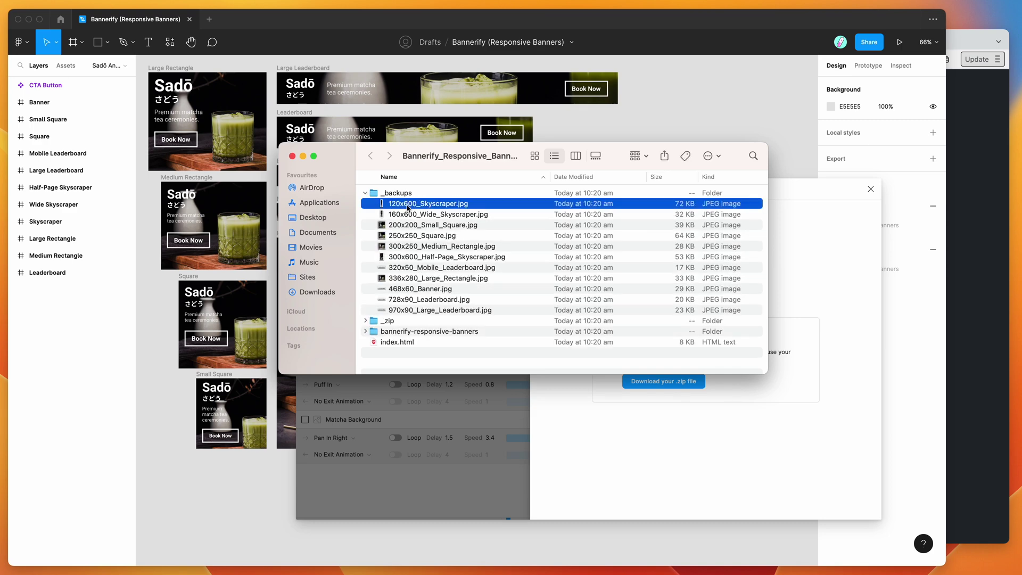
{"action": "key", "text": "space"}
{"action": "key", "text": "Down"}
{"action": "key", "text": "Down"}
{"action": "key", "text": "Down"}
{"action": "key", "text": "Down"}
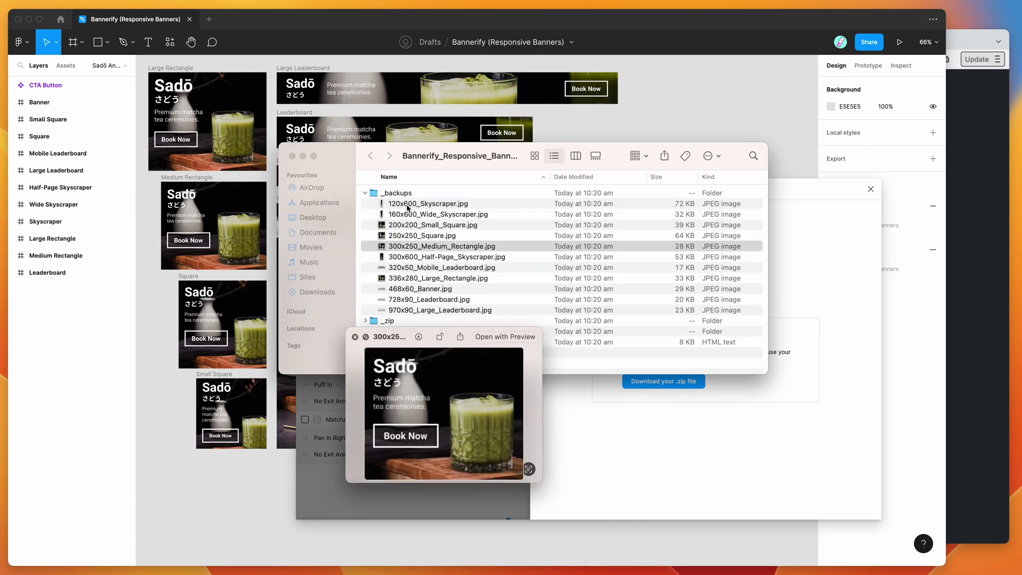
{"action": "key", "text": "Down"}
{"action": "key", "text": "Down"}
{"action": "key", "text": "Down"}
{"action": "key", "text": "space"}
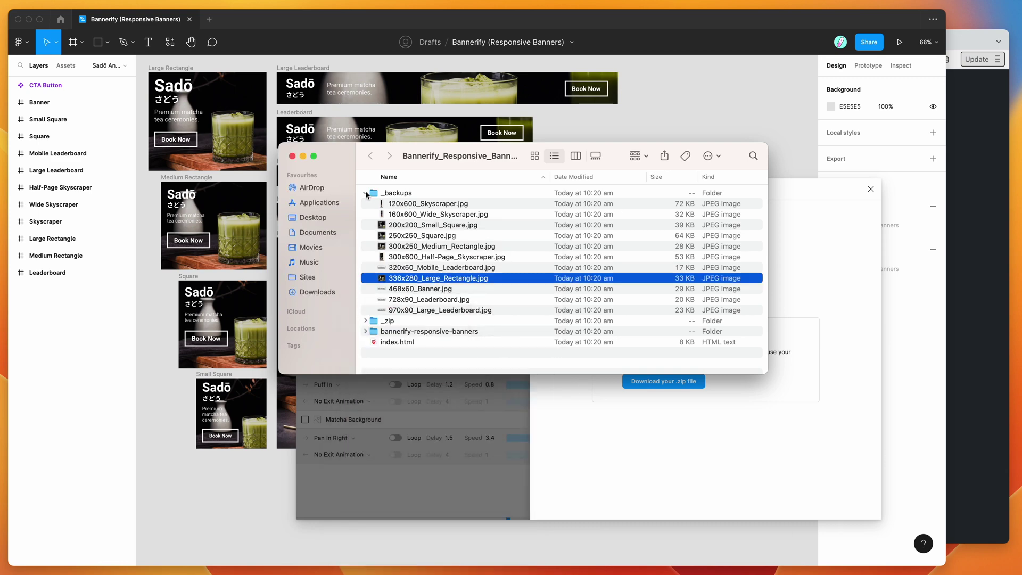
{"action": "left_click", "coordinate": [366, 194]}
- Expand _zip and bannerify-responsive-banners, then drag the top-level 8 KB index.html into the browser
{"action": "left_click", "coordinate": [366, 204]}
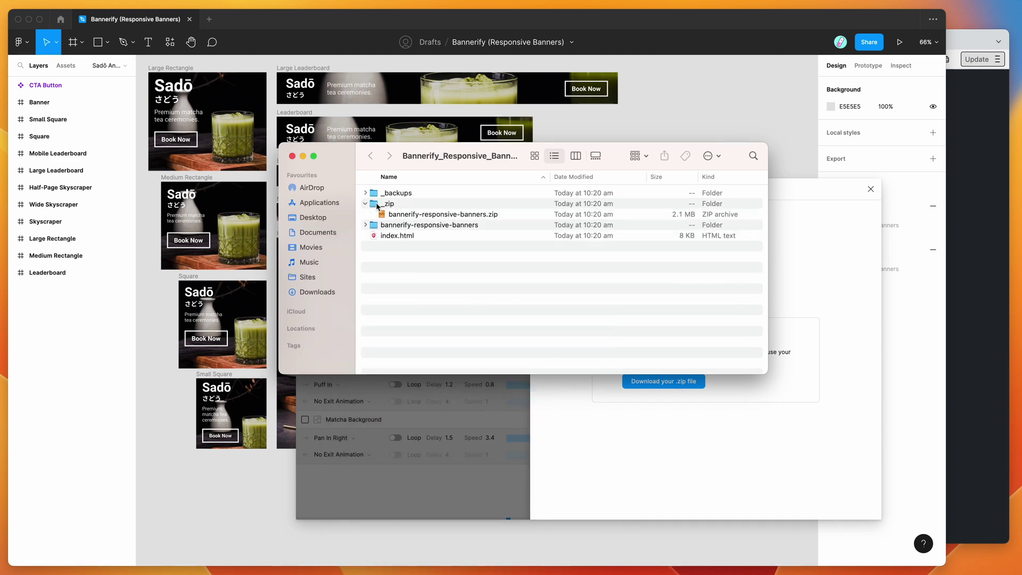
{"action": "left_click", "coordinate": [391, 204]}
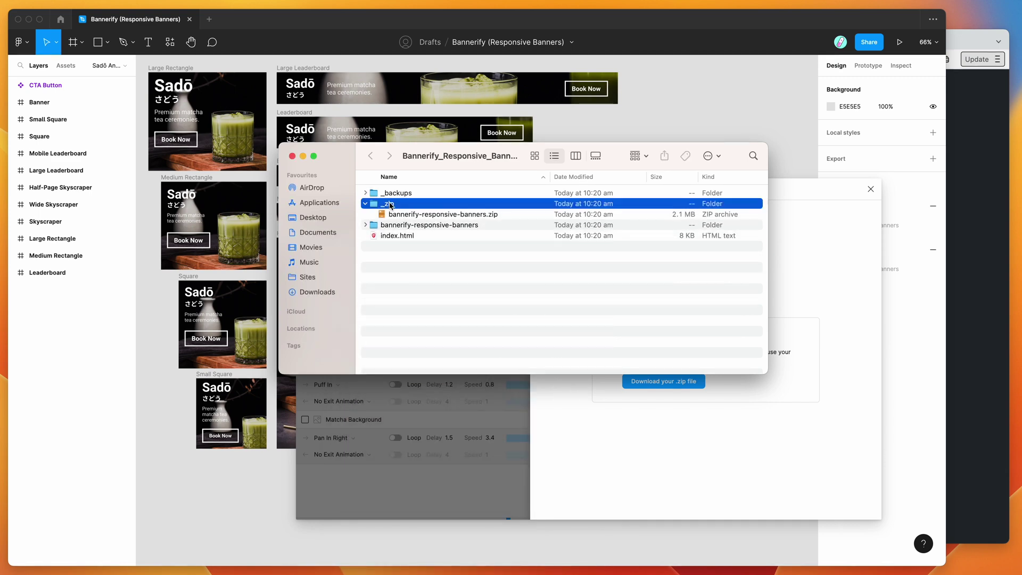
{"action": "left_click", "coordinate": [417, 216]}
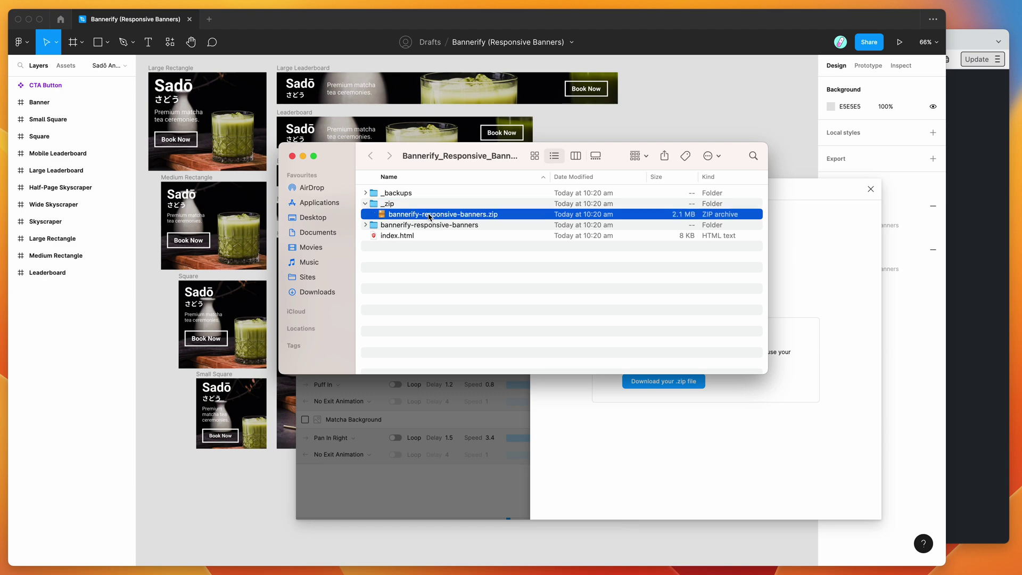
{"action": "left_click", "coordinate": [366, 226]}
{"action": "left_click", "coordinate": [408, 226]}
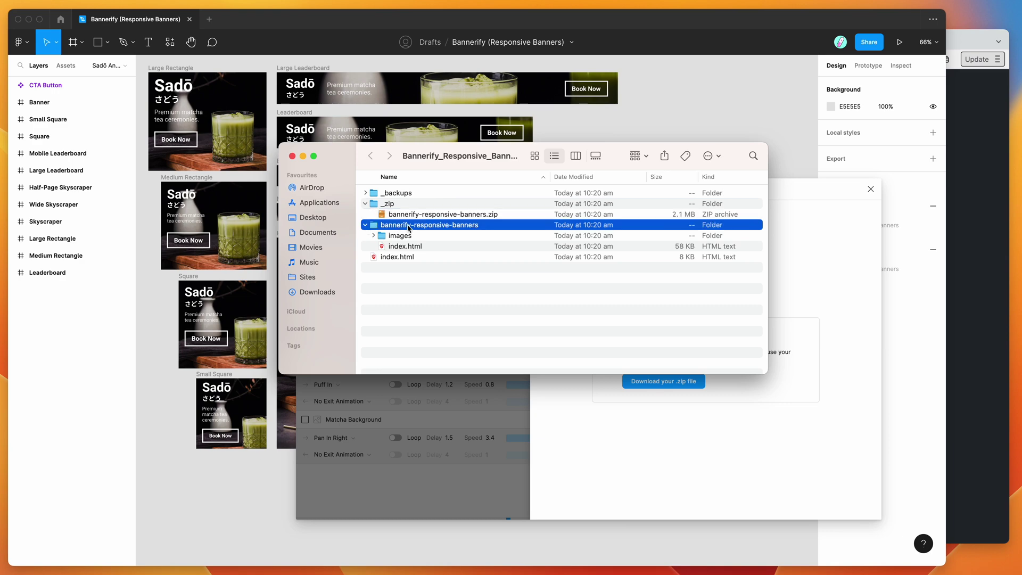
{"action": "left_click", "coordinate": [434, 216]}
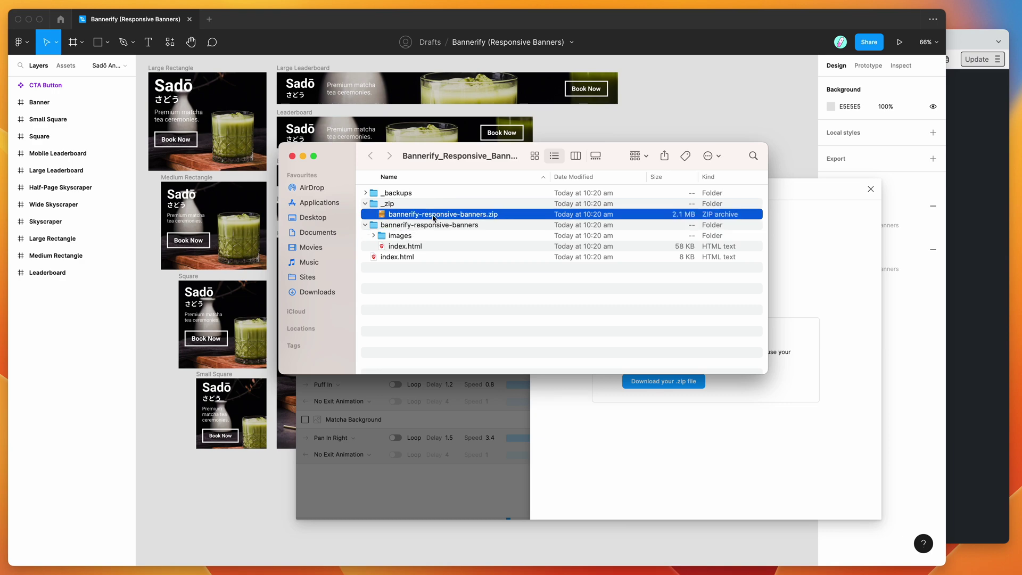
{"action": "left_click", "coordinate": [403, 248]}
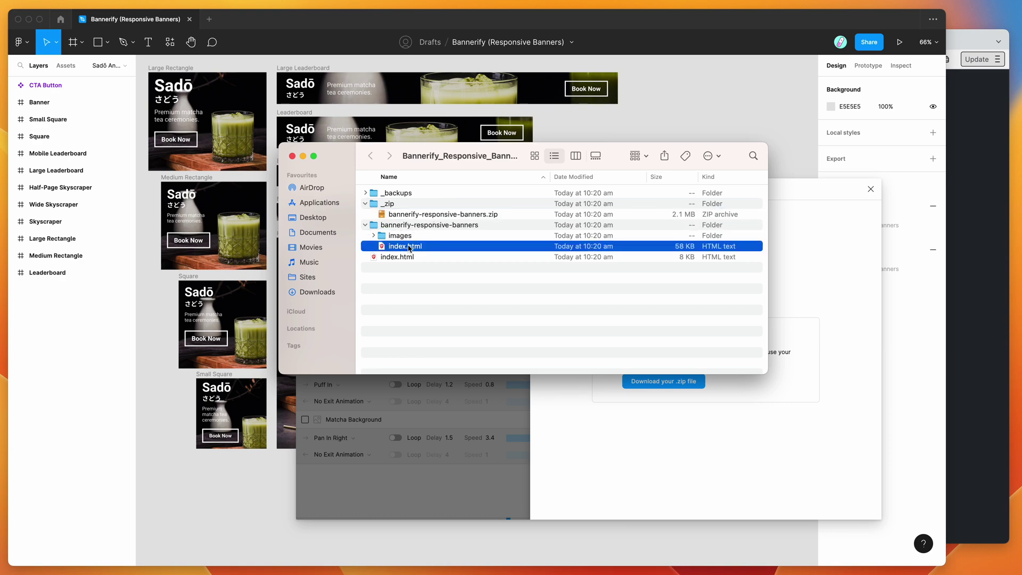
{"action": "left_click", "coordinate": [395, 236]}
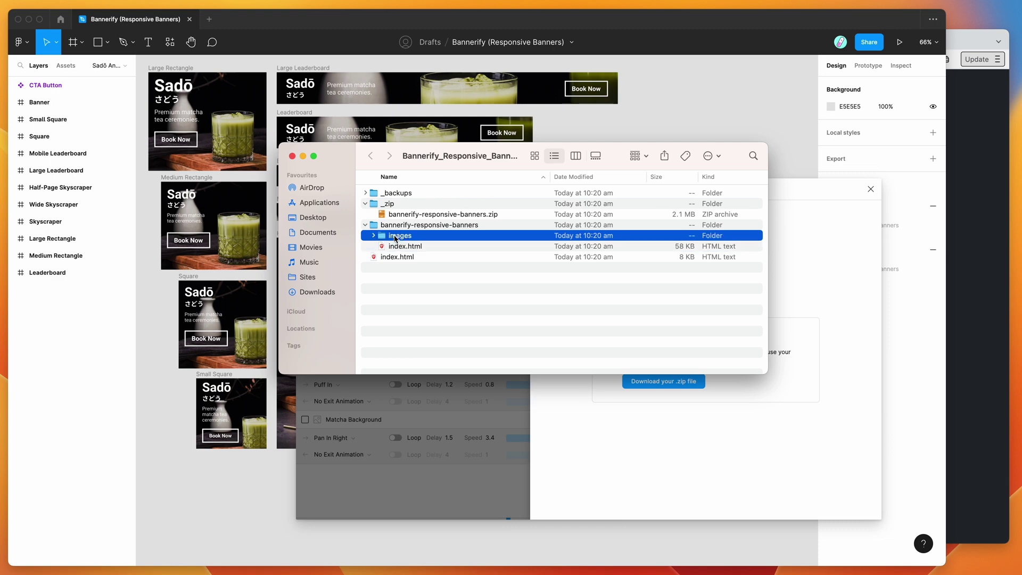
{"action": "left_click", "coordinate": [421, 226]}
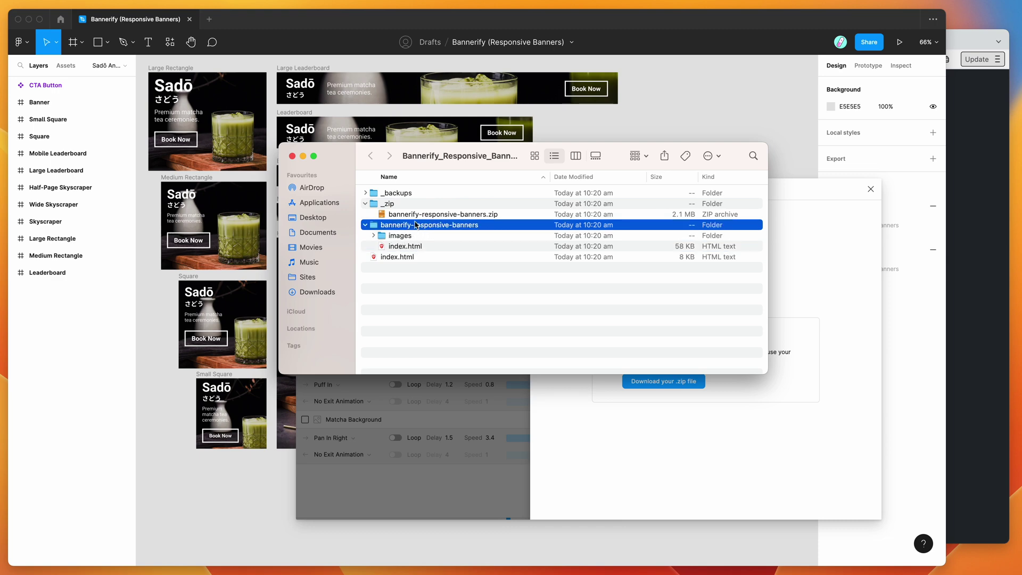
{"action": "left_click", "coordinate": [406, 257]}
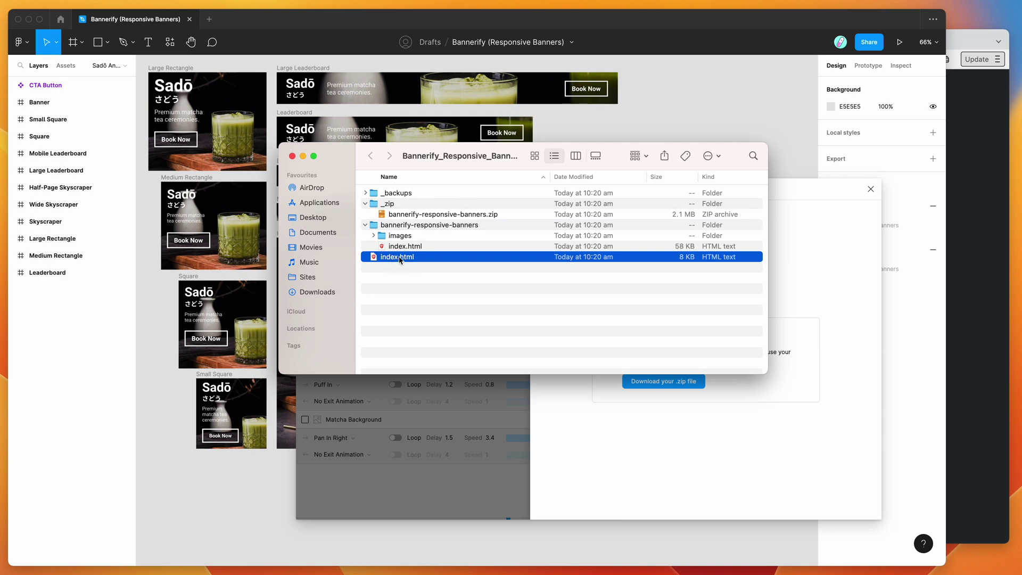
{"action": "left_click_drag", "start_coordinate": [385, 261], "coordinate": [963, 327]}
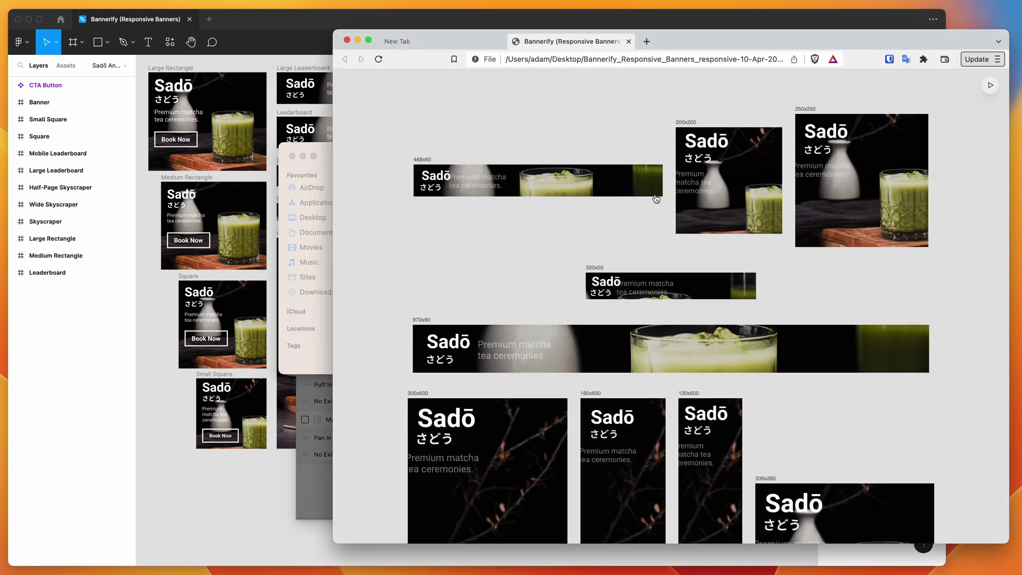
- Scroll the Sadō banners page in Brave and reload it to replay the entrance animations
{"action": "scroll", "coordinate": [599, 249], "scroll_direction": "down", "scroll_amount": 5}
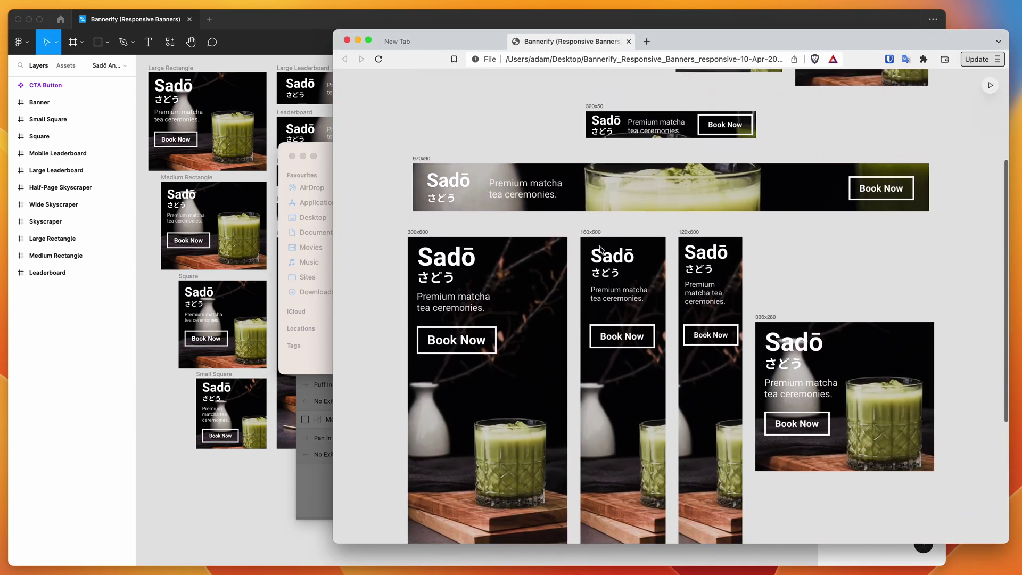
{"action": "scroll", "coordinate": [631, 309], "scroll_direction": "down", "scroll_amount": 3}
{"action": "key", "text": "super+r"}
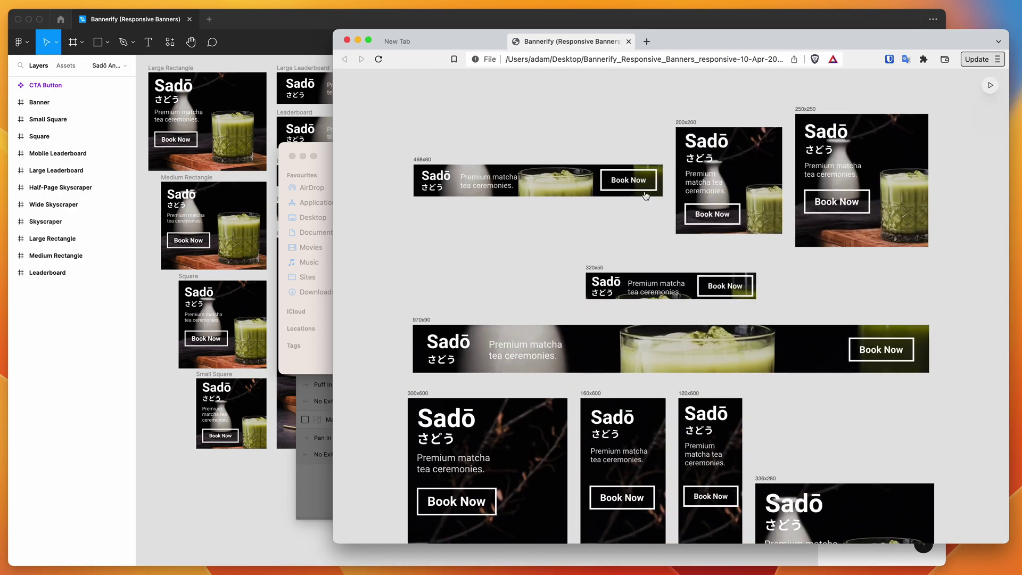
- Open the bannerify-responsive-banners folder in Finder and select its index.html
{"action": "left_click", "coordinate": [324, 155]}
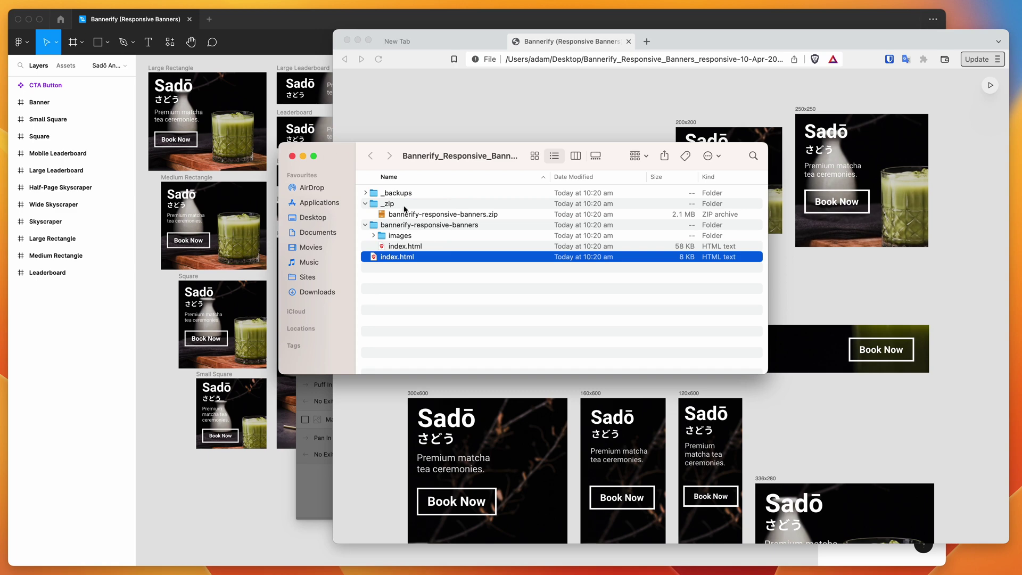
{"action": "double_click", "coordinate": [406, 227]}
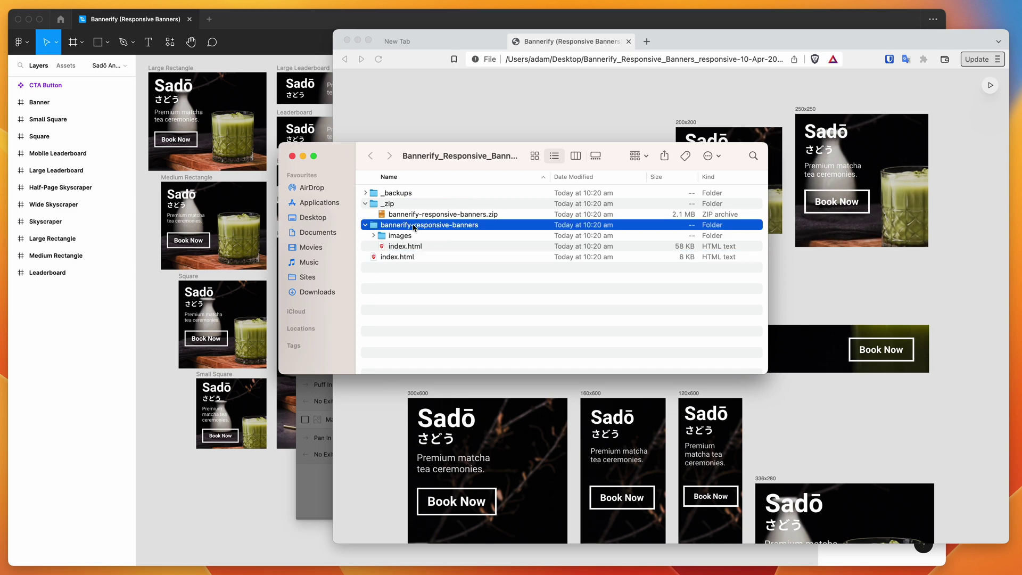
{"action": "left_click", "coordinate": [406, 205]}
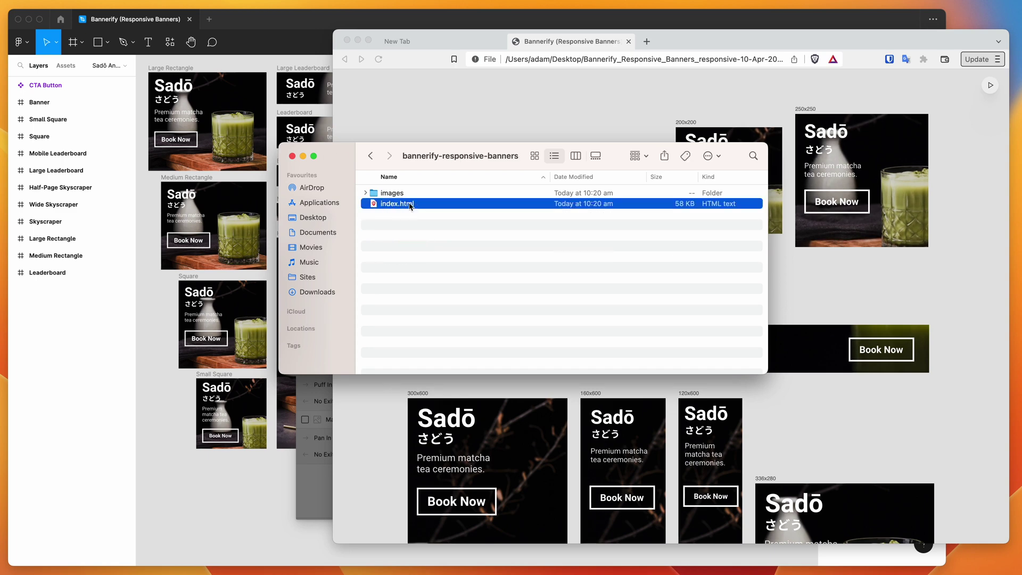
{"action": "left_click_drag", "start_coordinate": [465, 166], "coordinate": [251, 164]}
- Drag the folder's index.html onto Brave to open it in a second tab
{"action": "left_click", "coordinate": [612, 171]}
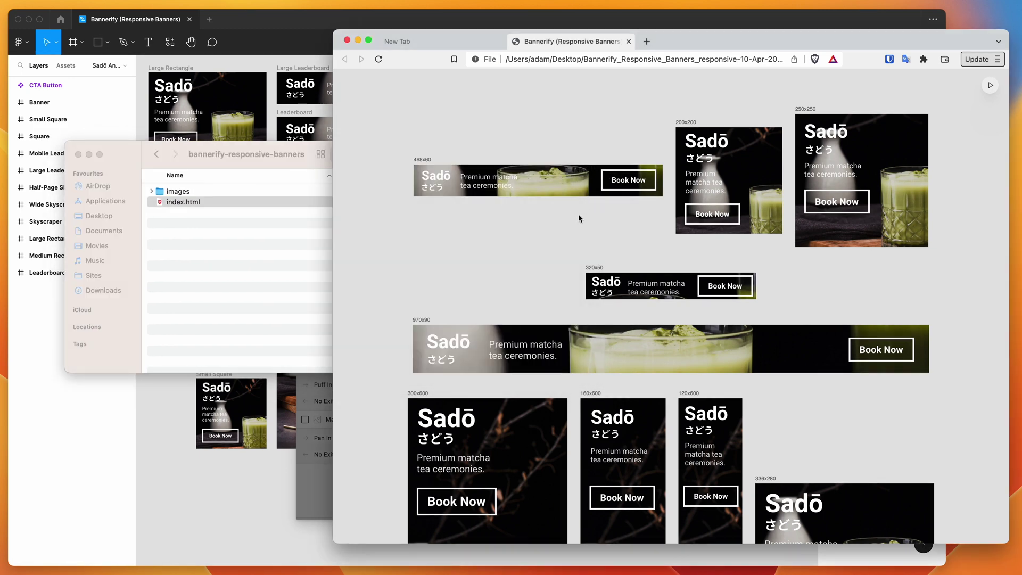
{"action": "left_click", "coordinate": [252, 253]}
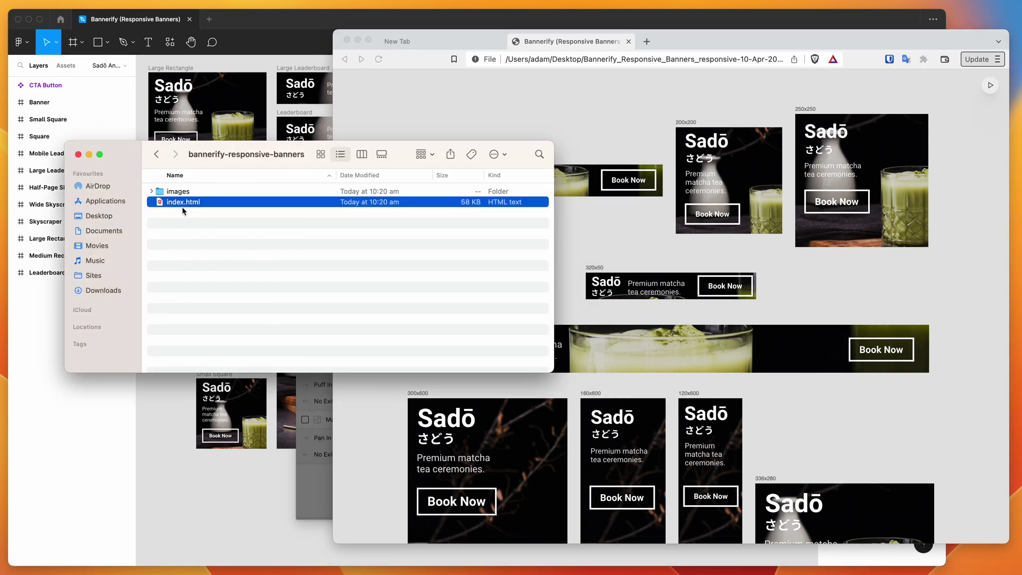
{"action": "left_click", "coordinate": [629, 165]}
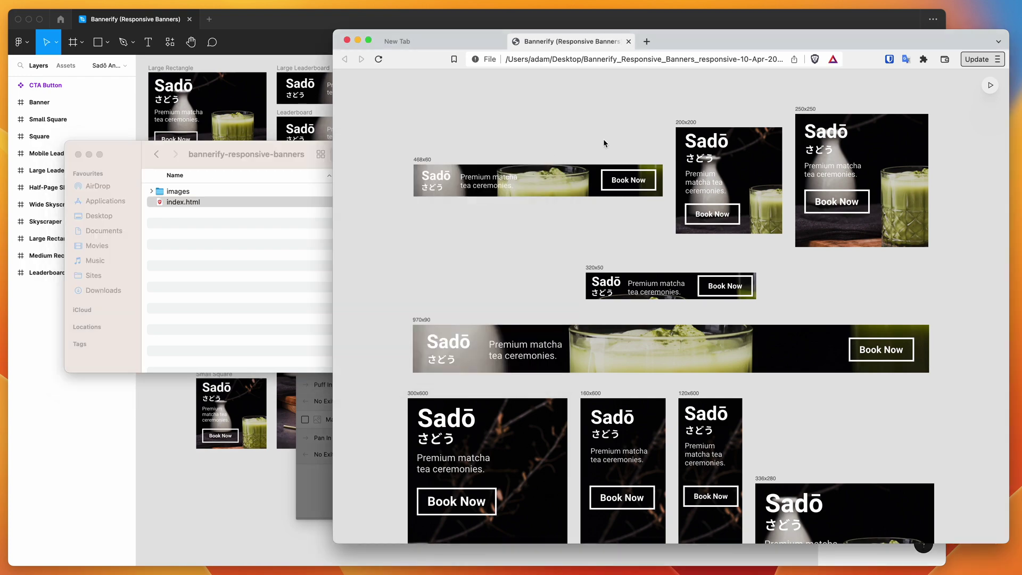
{"action": "scroll", "coordinate": [602, 281], "scroll_direction": "down", "scroll_amount": 5}
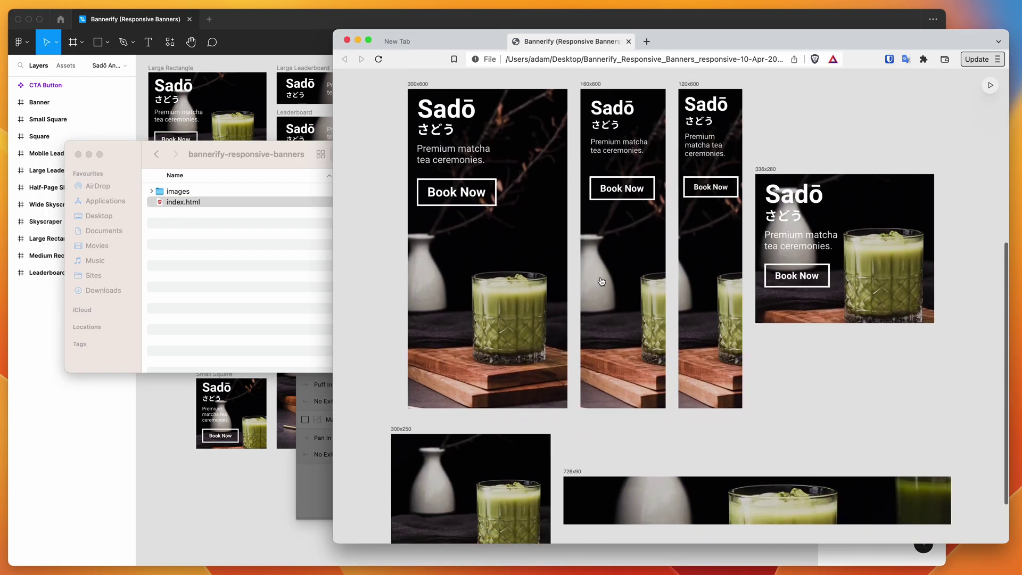
{"action": "scroll", "coordinate": [601, 281], "scroll_direction": "up", "scroll_amount": 5}
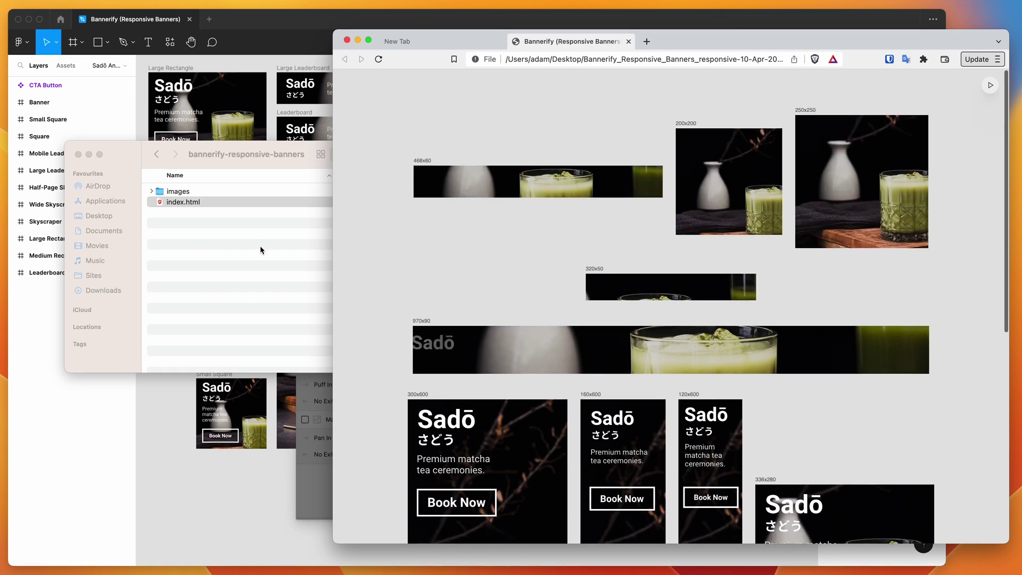
{"action": "left_click_drag", "start_coordinate": [184, 202], "coordinate": [597, 123]}
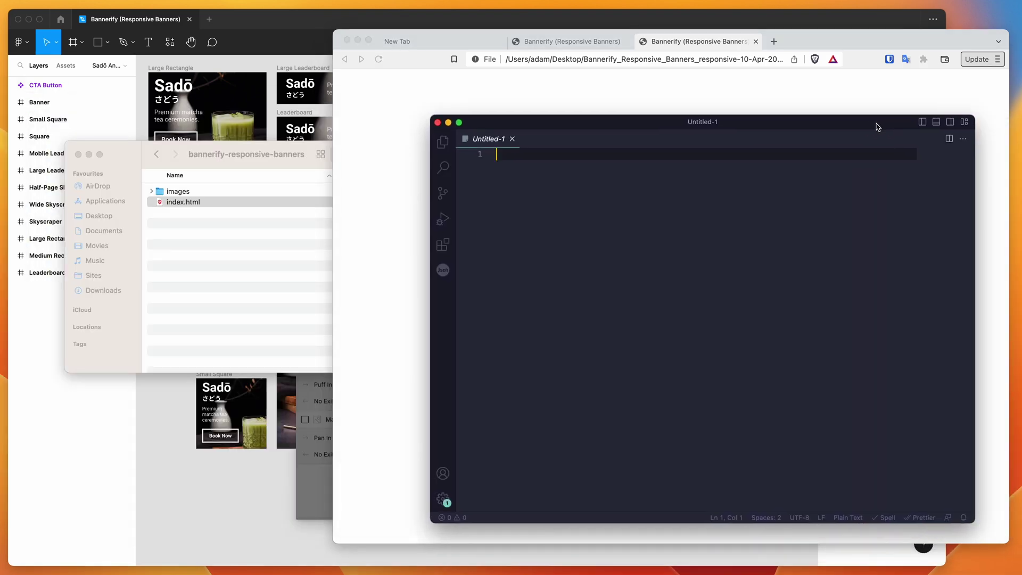
- Open index.html in VS Code and select the 60px by 468px media condition on line 11
{"action": "left_click", "coordinate": [290, 165]}
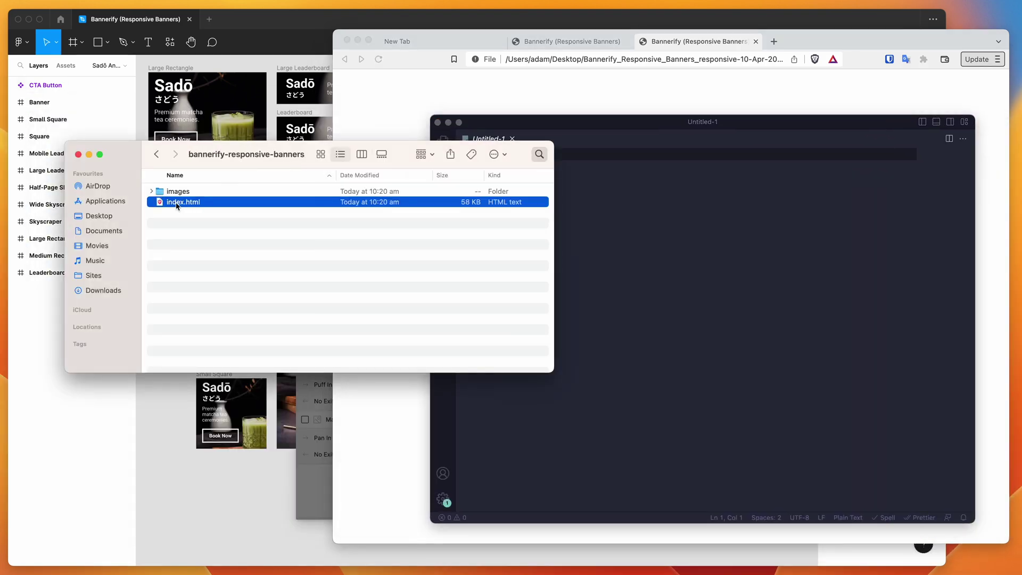
{"action": "left_click_drag", "start_coordinate": [174, 206], "coordinate": [676, 227]}
{"action": "left_click", "coordinate": [674, 227]}
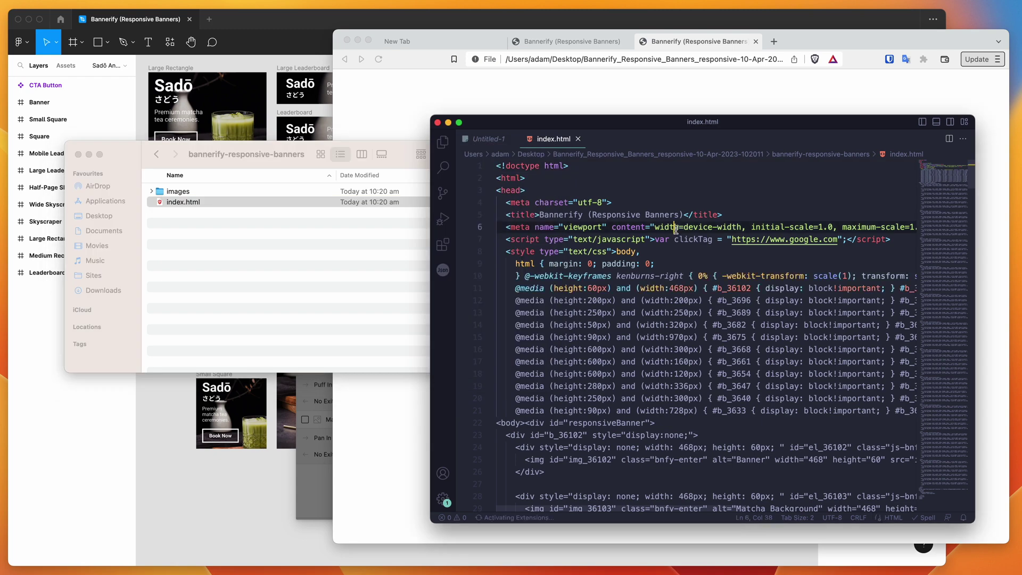
{"action": "left_click", "coordinate": [586, 288]}
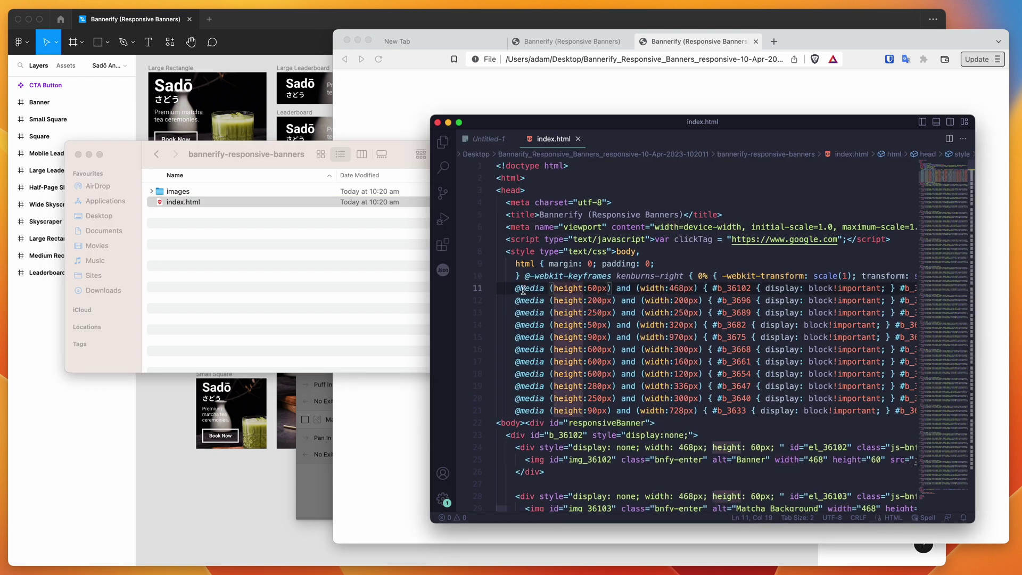
{"action": "left_click_drag", "start_coordinate": [516, 288], "coordinate": [697, 288]}
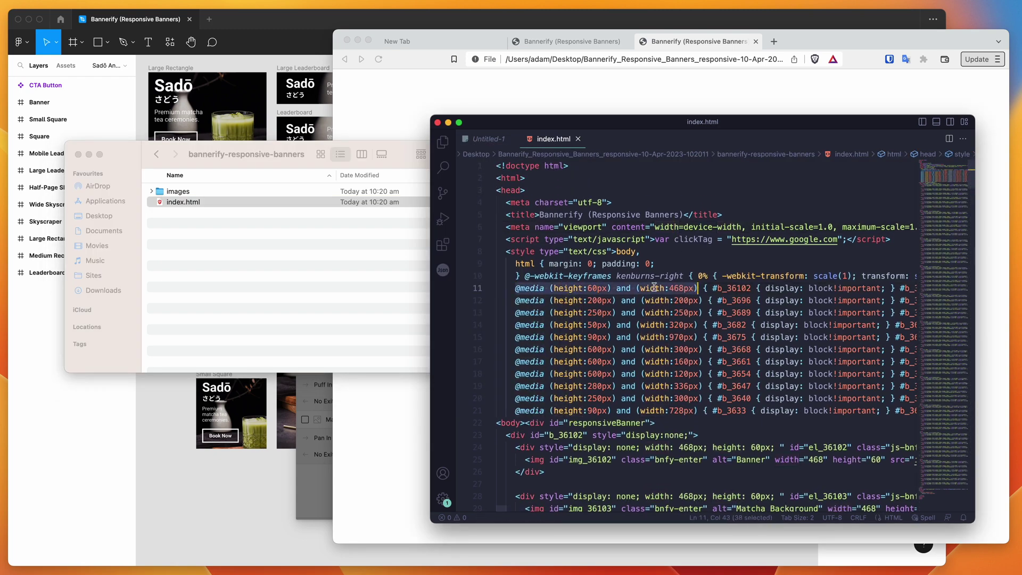
{"action": "left_click", "coordinate": [599, 288]}
{"action": "left_click", "coordinate": [597, 300]}
- Highlight the media query heights 60px, 200px, 250px and 50px on lines 11–14
{"action": "scroll", "coordinate": [599, 288], "scroll_direction": "down", "scroll_amount": 3}
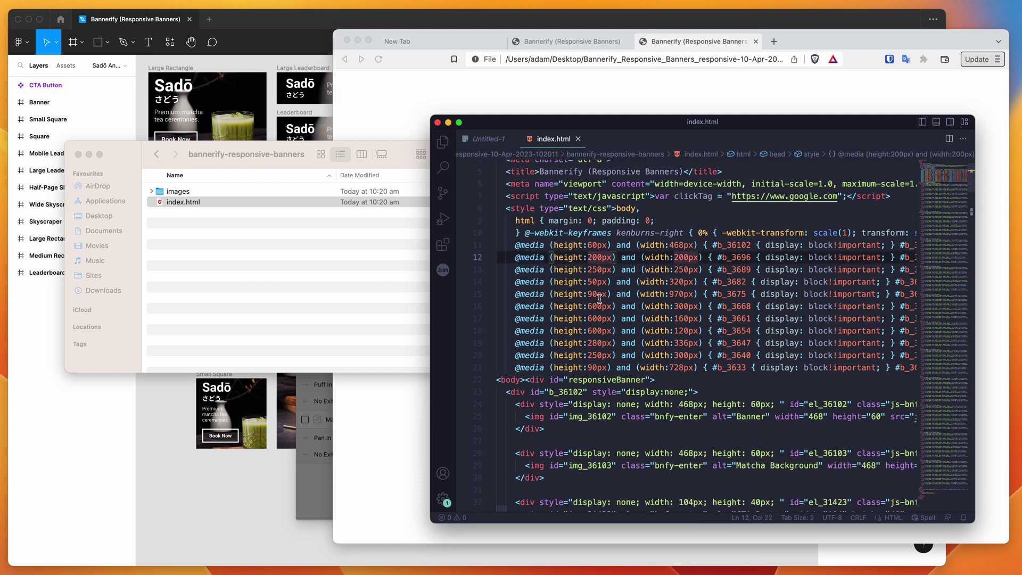
{"action": "double_click", "coordinate": [599, 279]}
{"action": "scroll", "coordinate": [598, 279], "scroll_direction": "down", "scroll_amount": 1}
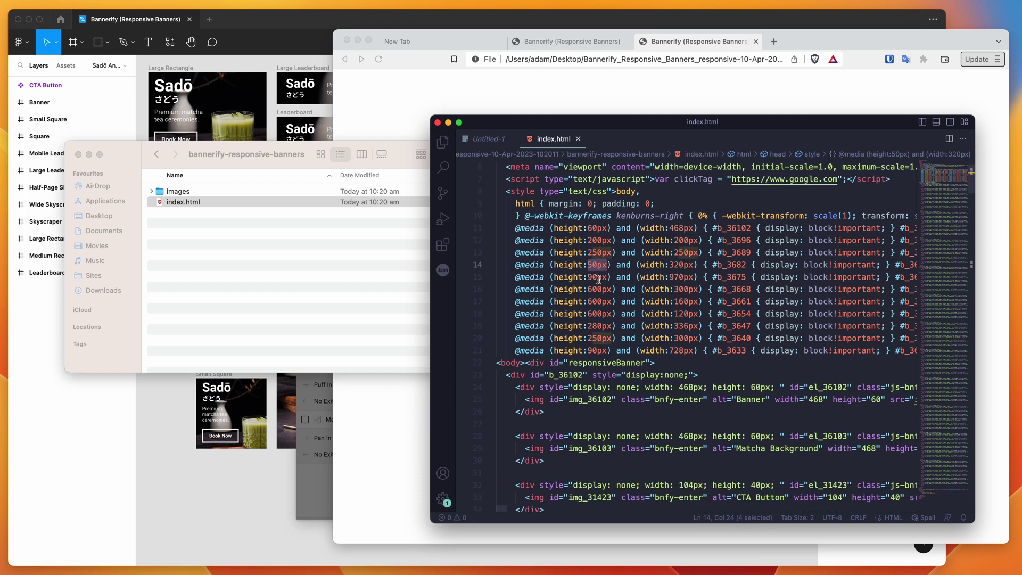
{"action": "left_click", "coordinate": [598, 227]}
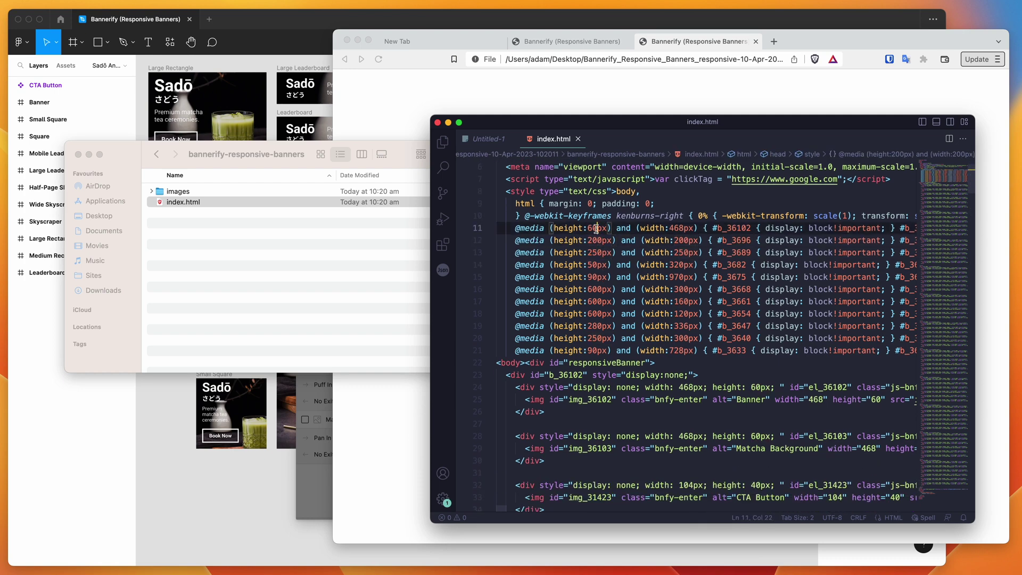
{"action": "scroll", "coordinate": [637, 231], "scroll_direction": "down", "scroll_amount": 1}
{"action": "double_click", "coordinate": [598, 227]}
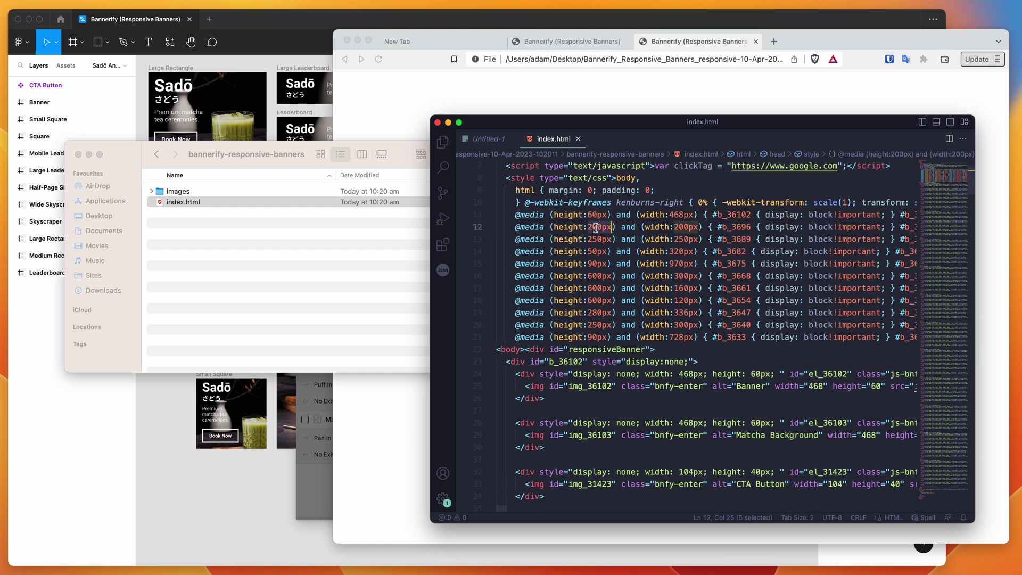
{"action": "double_click", "coordinate": [598, 239]}
{"action": "double_click", "coordinate": [597, 251]}
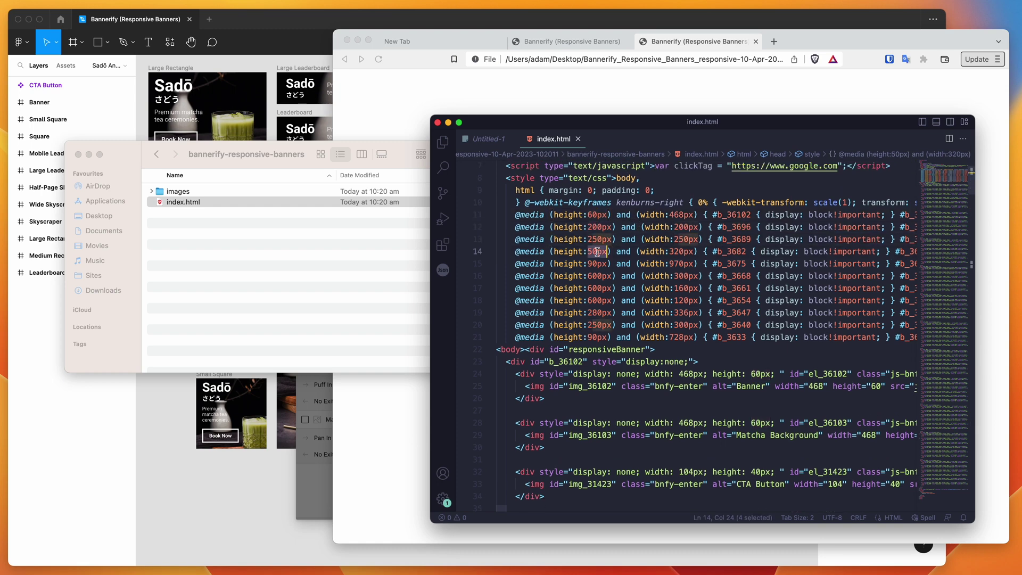
- Select the 300px width on line 16 and 336px on line 19, then return to Brave's banners page
{"action": "key", "text": "Down"}
{"action": "key", "text": "Down"}
{"action": "key", "text": "alt+Right"}
{"action": "key", "text": "alt+Right"}
{"action": "key", "text": "alt+Right"}
{"action": "key", "text": "alt+Right"}
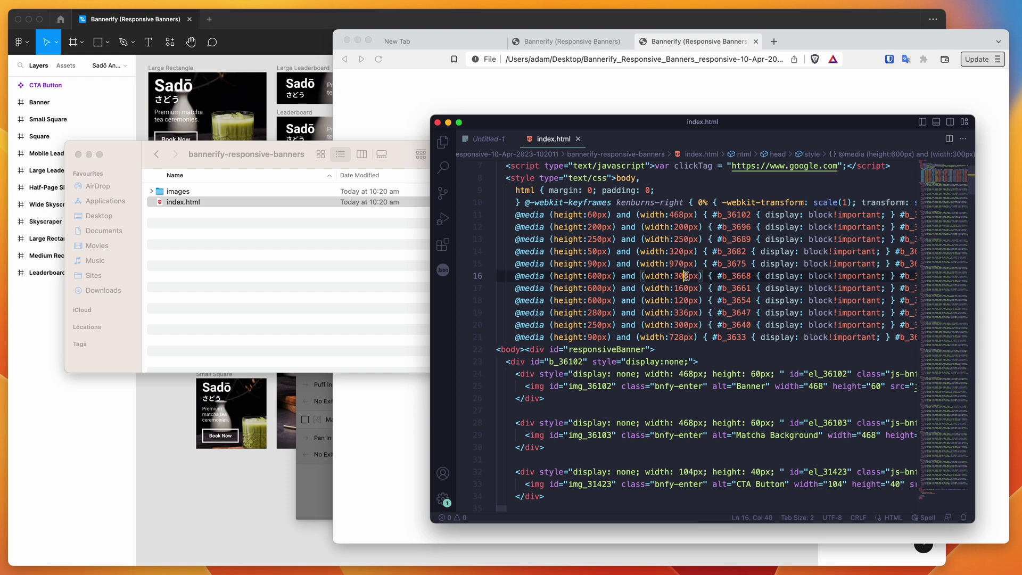
{"action": "key", "text": "alt+shift+Left"}
{"action": "double_click", "coordinate": [600, 312]}
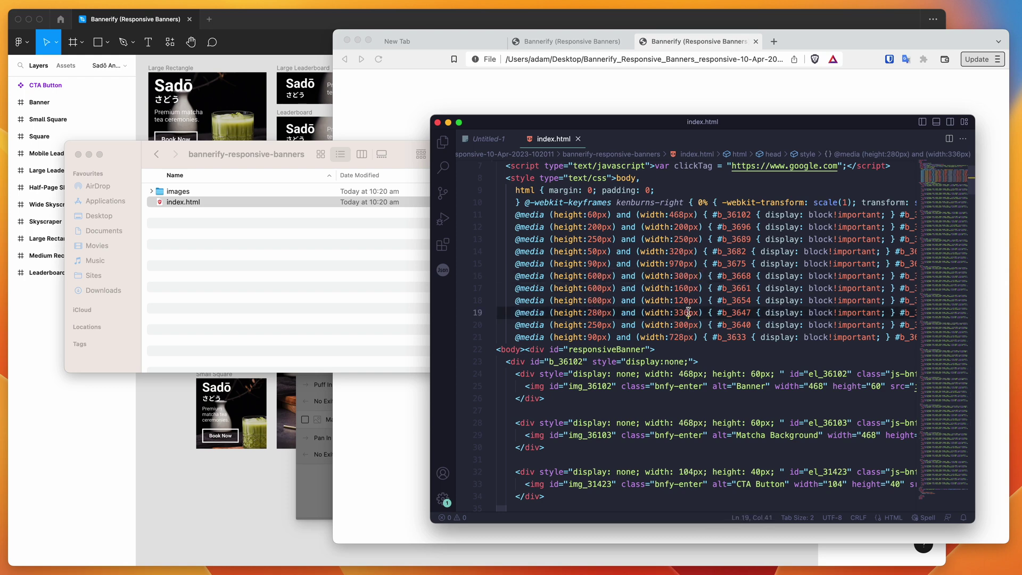
{"action": "double_click", "coordinate": [687, 312]}
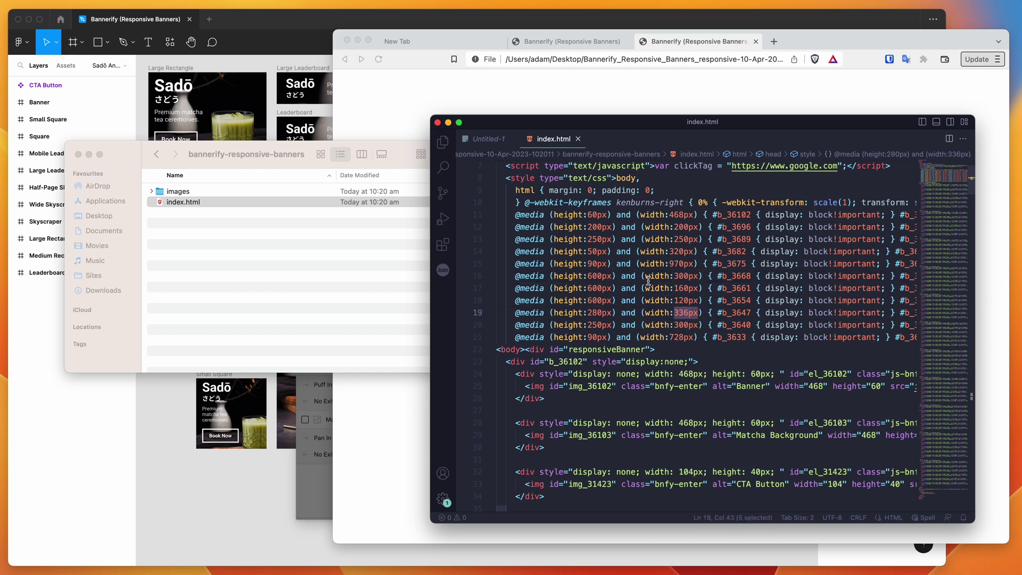
{"action": "scroll", "coordinate": [609, 277], "scroll_direction": "up", "scroll_amount": 3}
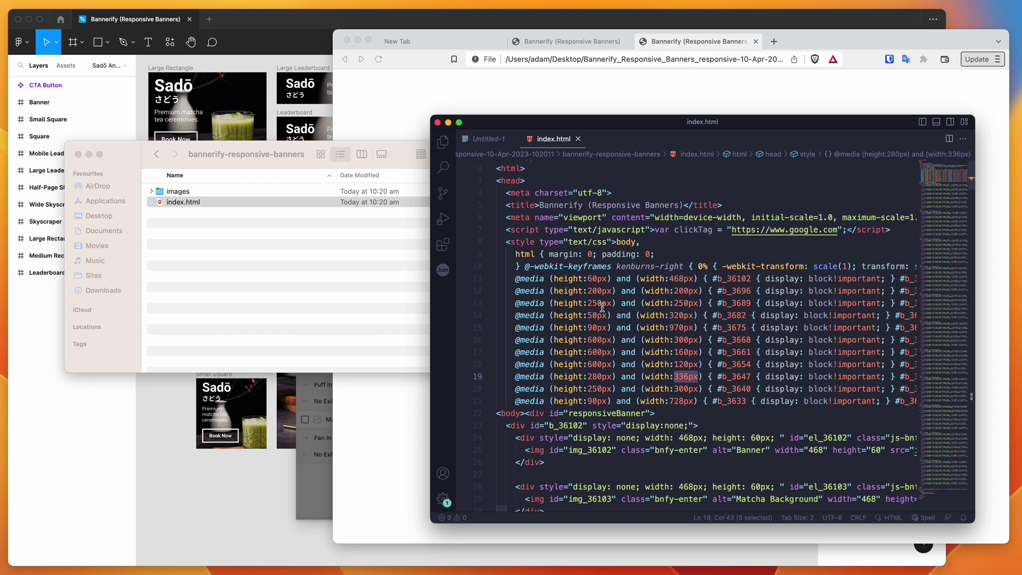
{"action": "left_click", "coordinate": [594, 349]}
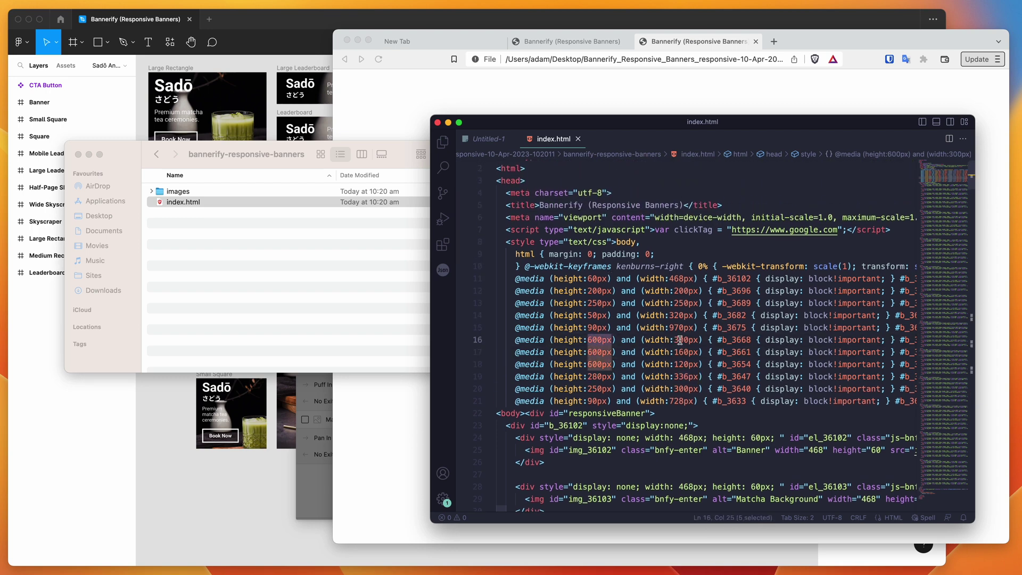
{"action": "left_click", "coordinate": [679, 340]}
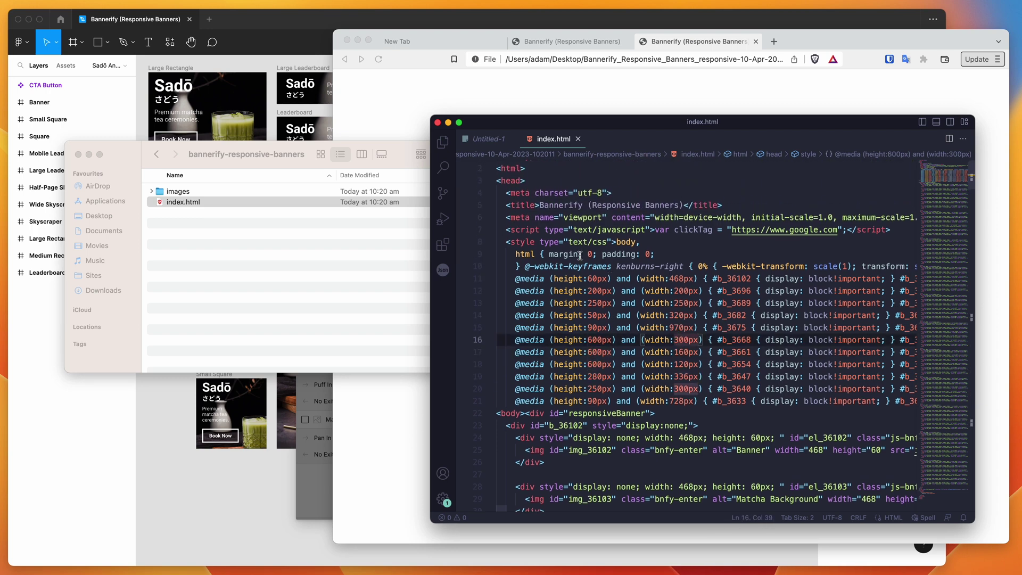
{"action": "left_click", "coordinate": [575, 47]}
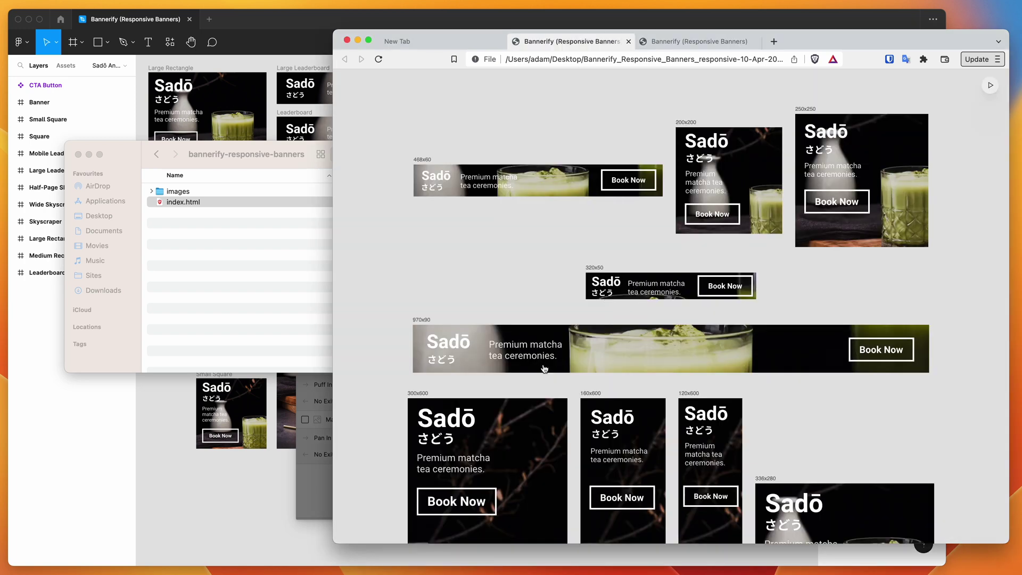
{"action": "scroll", "coordinate": [627, 277], "scroll_direction": "down", "scroll_amount": 5}
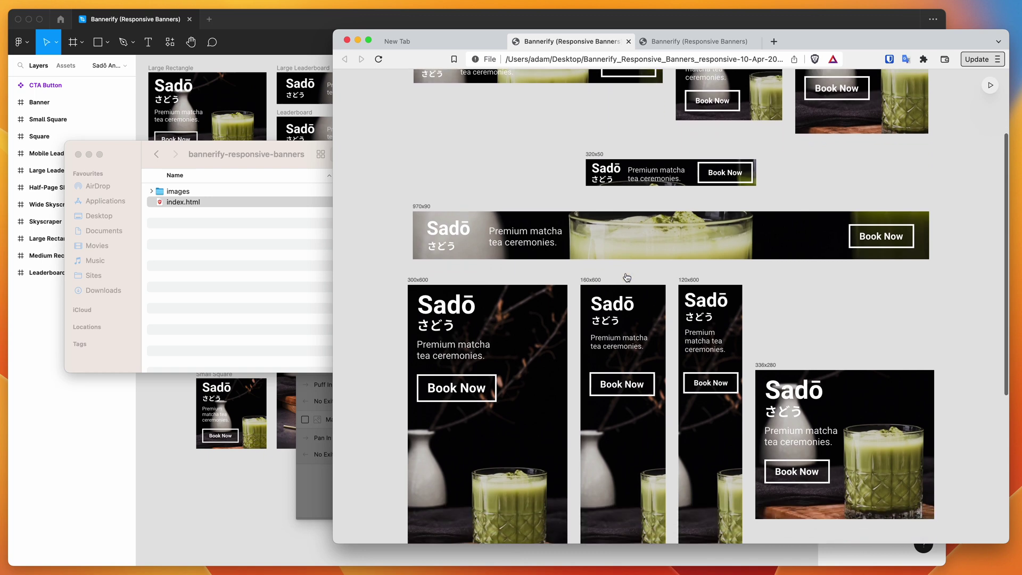
{"action": "scroll", "coordinate": [511, 360], "scroll_direction": "down", "scroll_amount": 2}
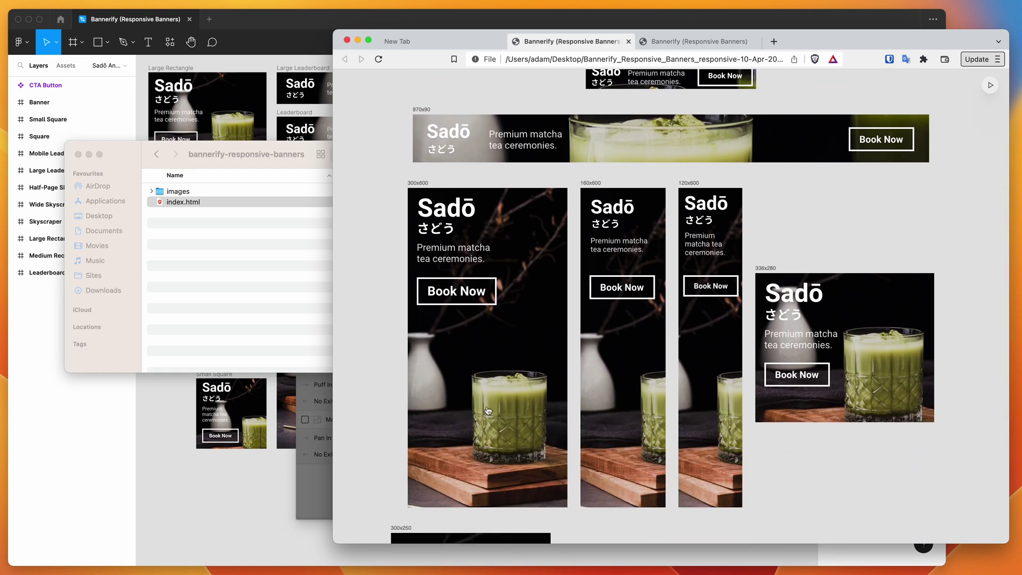
{"action": "scroll", "coordinate": [521, 370], "scroll_direction": "down", "scroll_amount": 4}
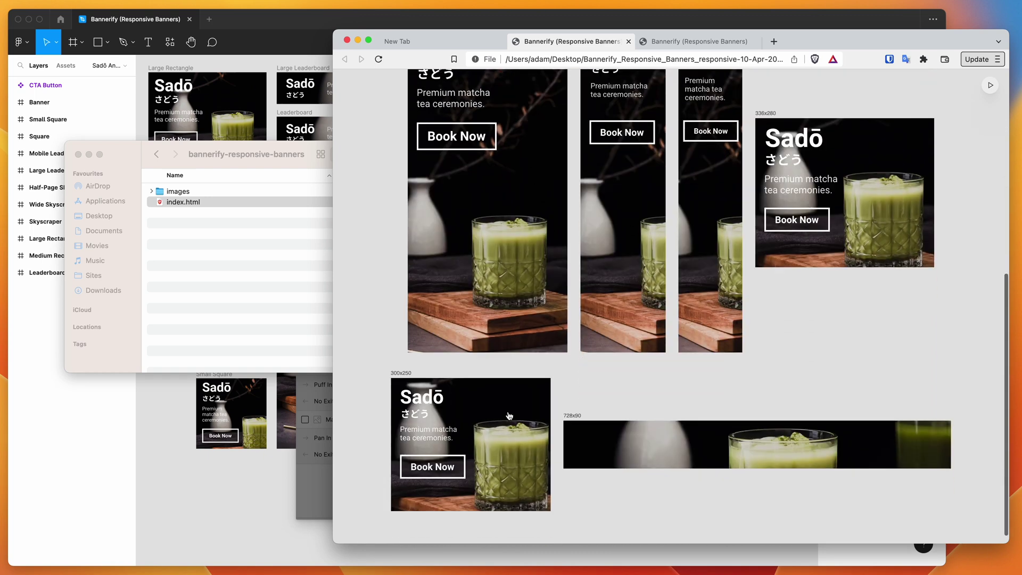
{"action": "scroll", "coordinate": [637, 407], "scroll_direction": "up", "scroll_amount": 10}
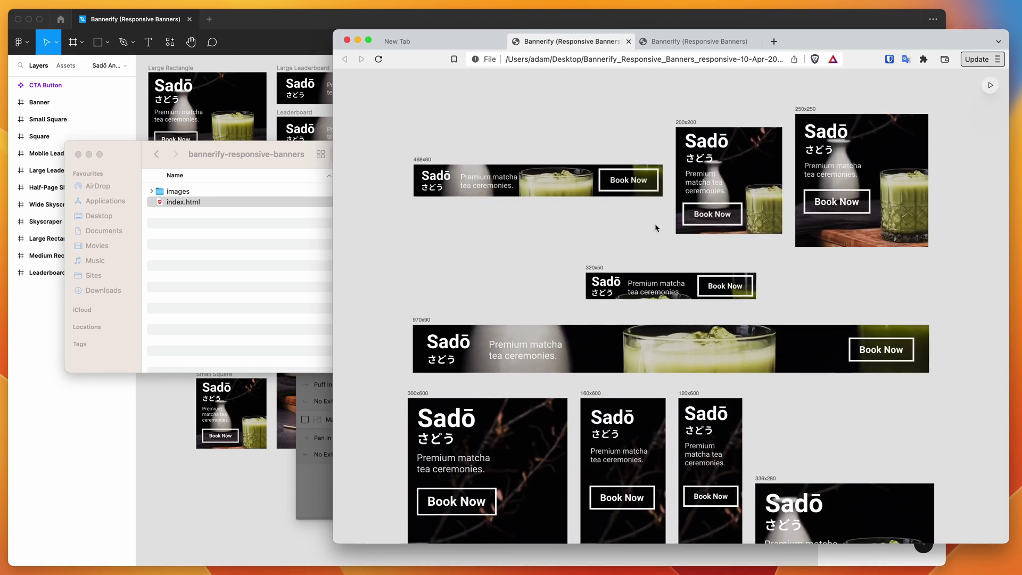
{"action": "left_click", "coordinate": [686, 42]}
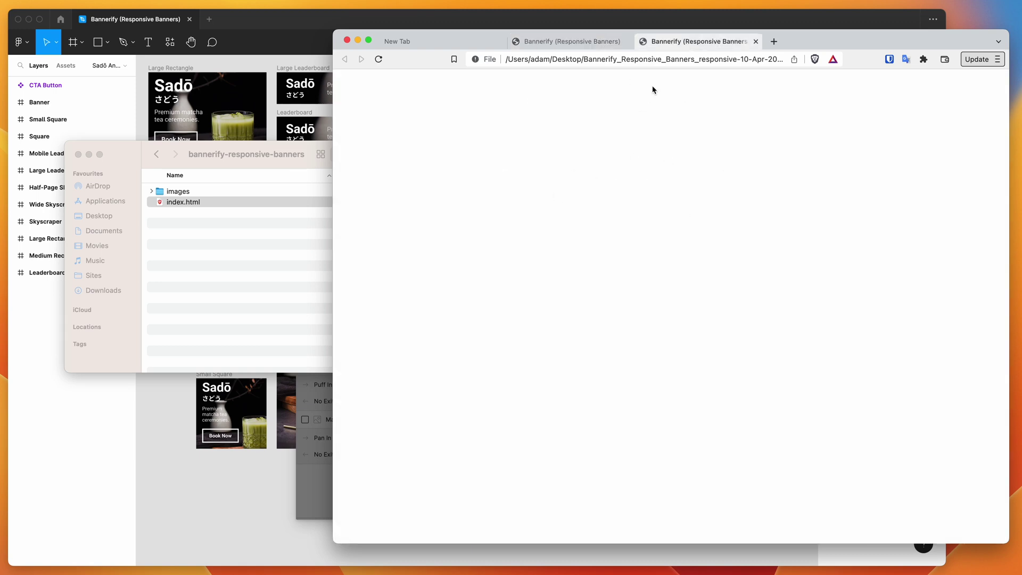
{"action": "left_click", "coordinate": [565, 47]}
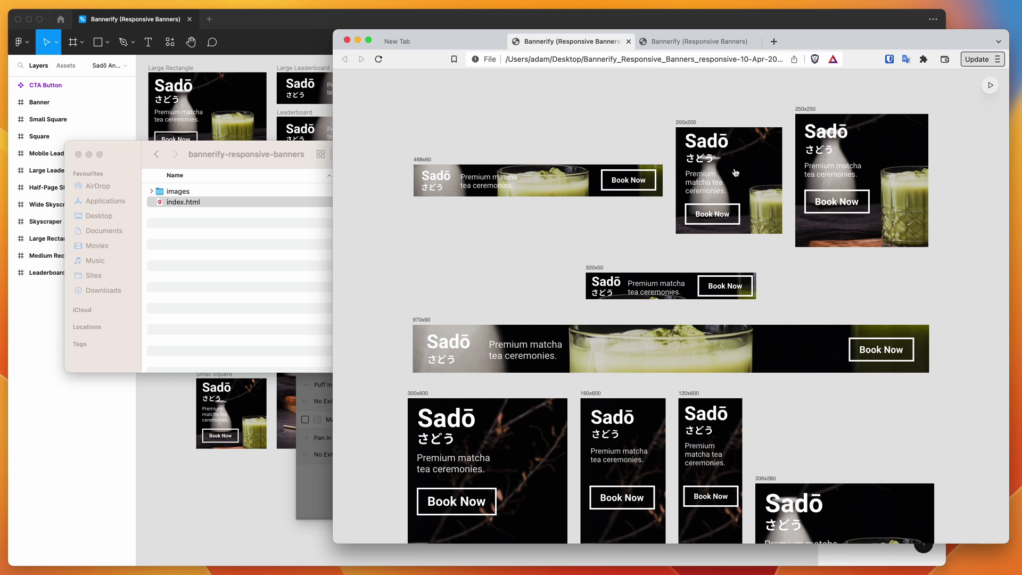
{"action": "scroll", "coordinate": [667, 289], "scroll_direction": "down", "scroll_amount": 5}
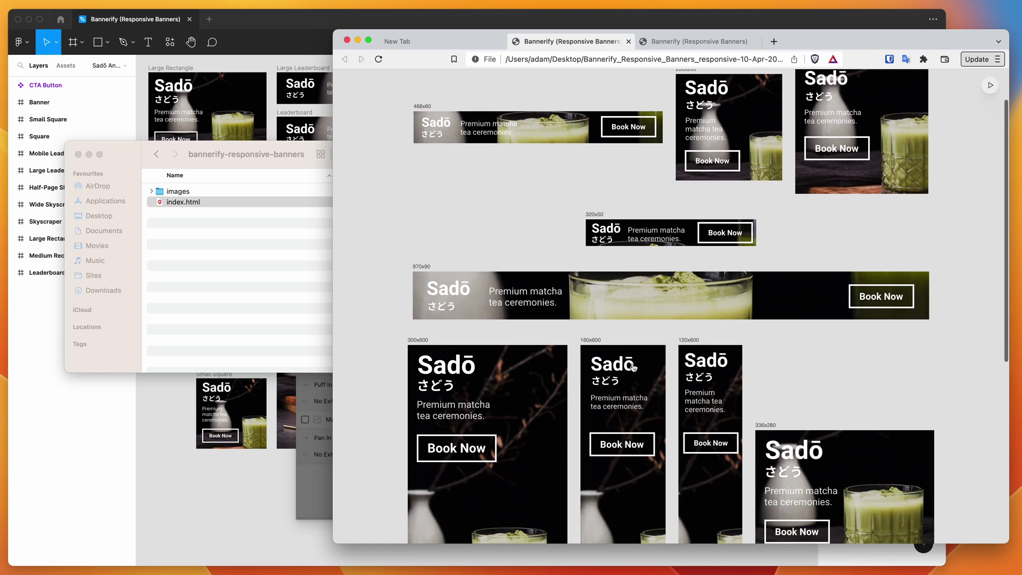
{"action": "scroll", "coordinate": [382, 437], "scroll_direction": "down", "scroll_amount": 7}
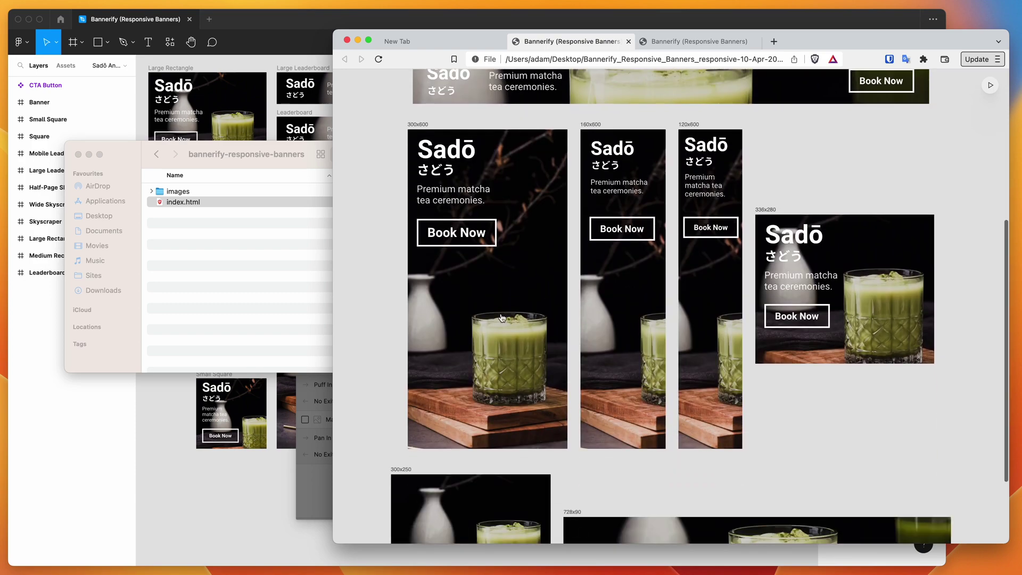
{"action": "scroll", "coordinate": [501, 318], "scroll_direction": "up", "scroll_amount": 9}
{"action": "scroll", "coordinate": [501, 318], "scroll_direction": "up", "scroll_amount": 3}
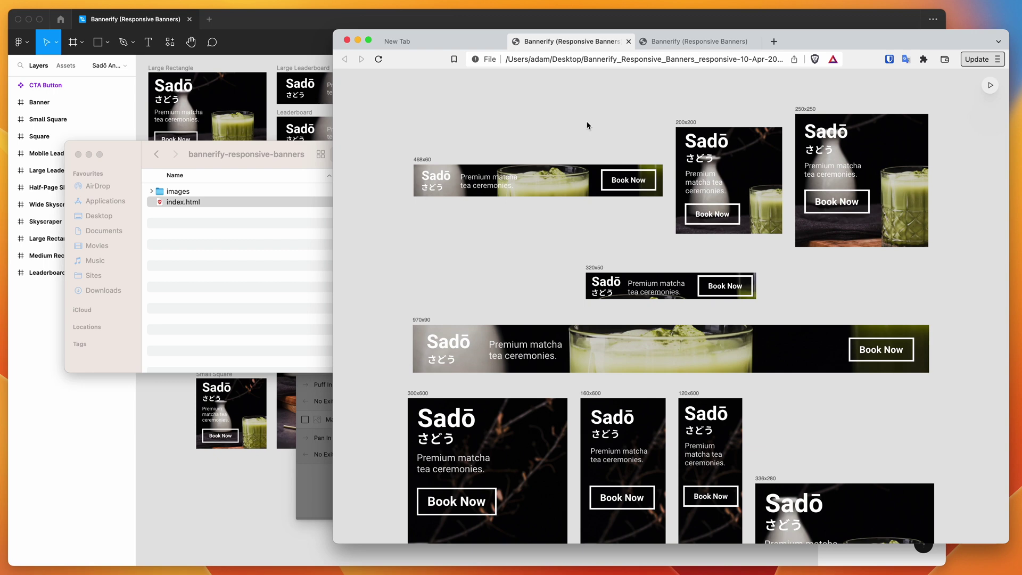
{"action": "left_click", "coordinate": [223, 237]}
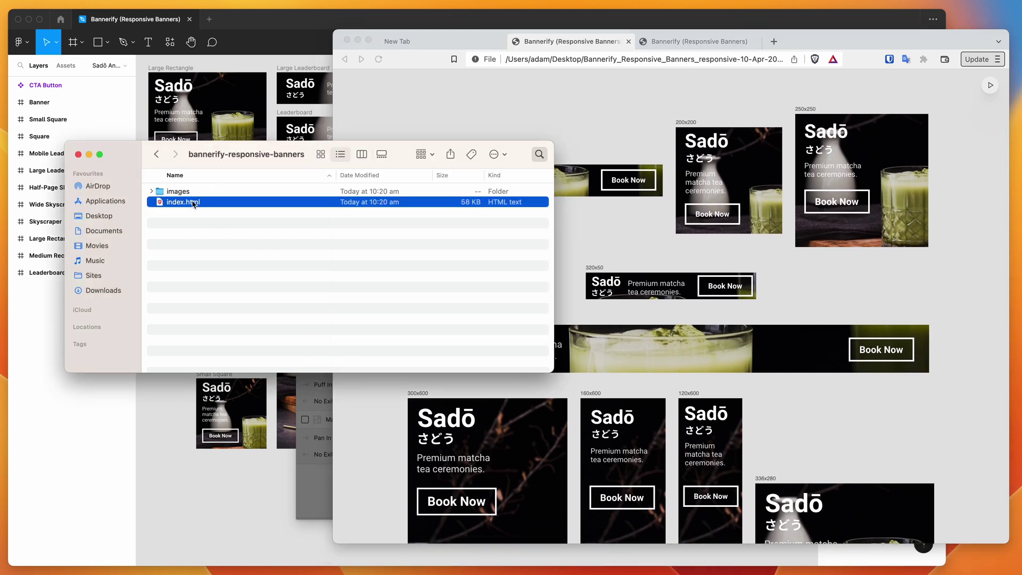
- Look through the images folder's files, then collapse it and deselect index.html
{"action": "left_click", "coordinate": [152, 192]}
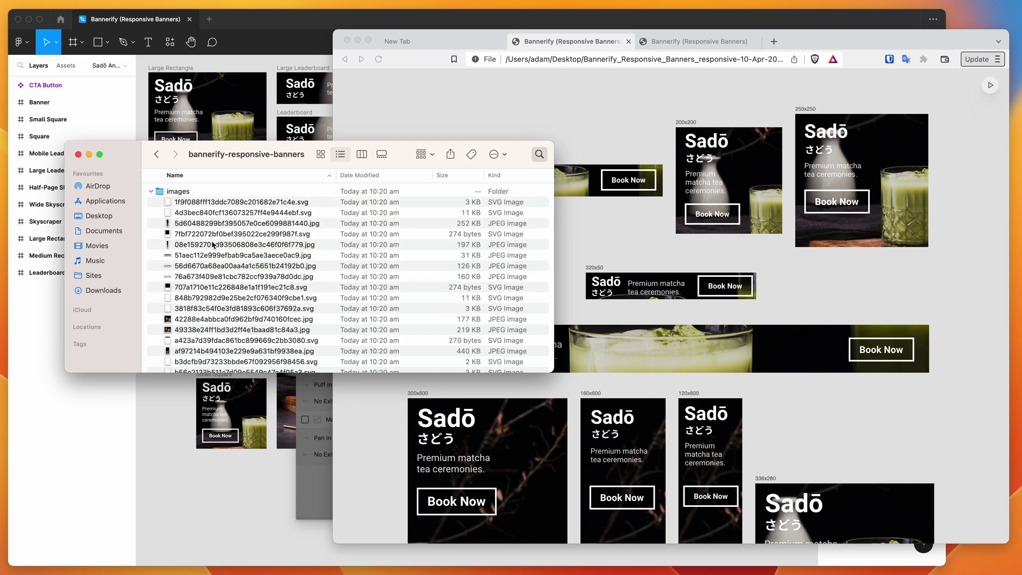
{"action": "scroll", "coordinate": [213, 245], "scroll_direction": "down", "scroll_amount": 10}
{"action": "scroll", "coordinate": [213, 244], "scroll_direction": "up", "scroll_amount": 10}
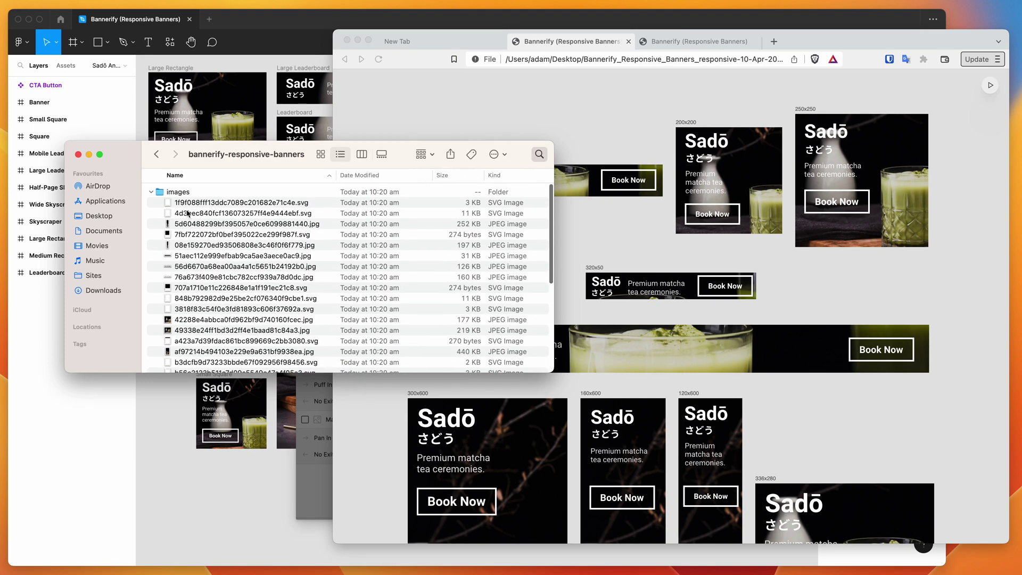
{"action": "left_click", "coordinate": [152, 191]}
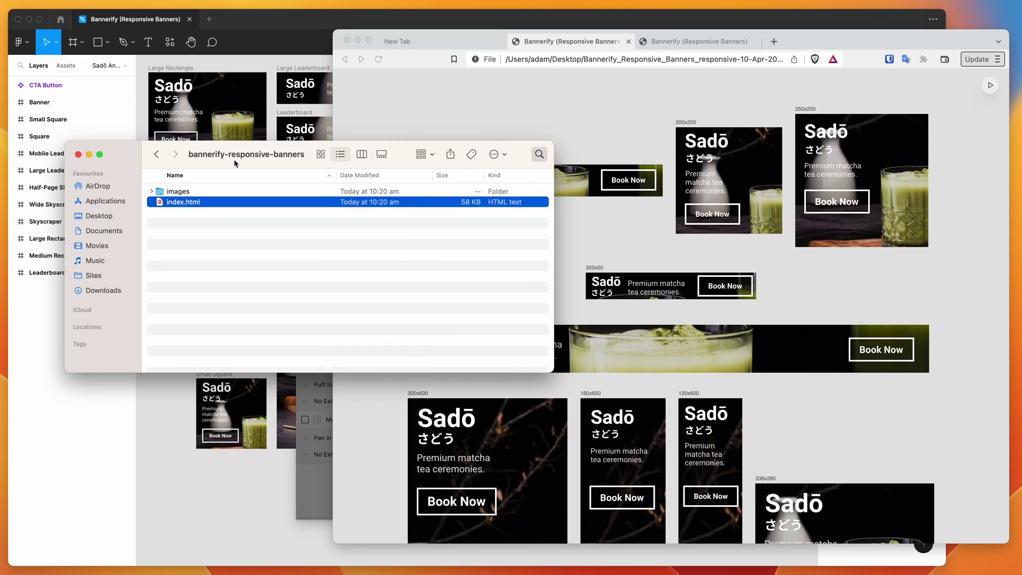
{"action": "left_click", "coordinate": [266, 232]}
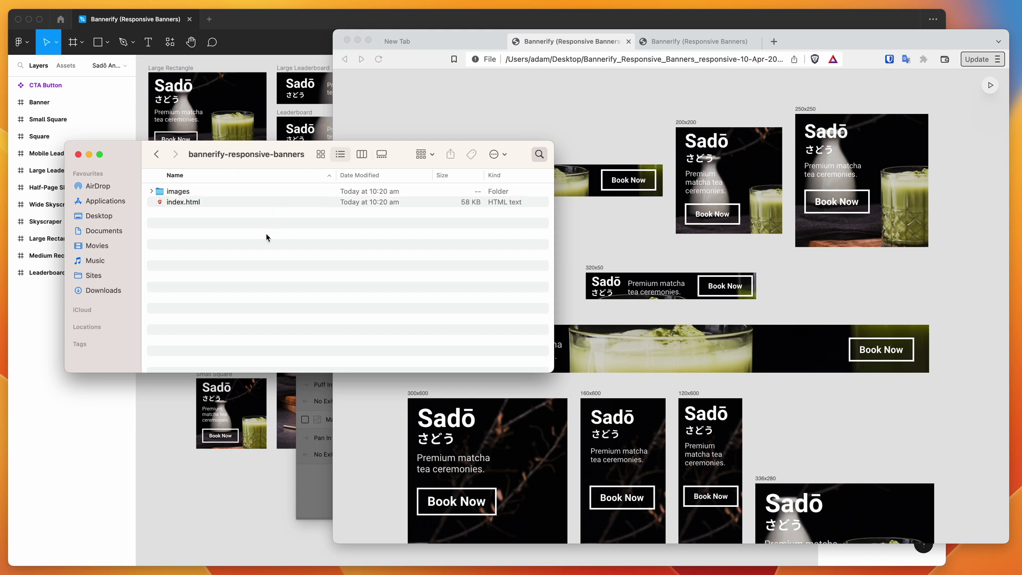
- Go up to the parent export folder, collapse _zip and select bannerify-responsive-banners
{"action": "left_click", "coordinate": [156, 154]}
{"action": "left_click", "coordinate": [152, 202]}
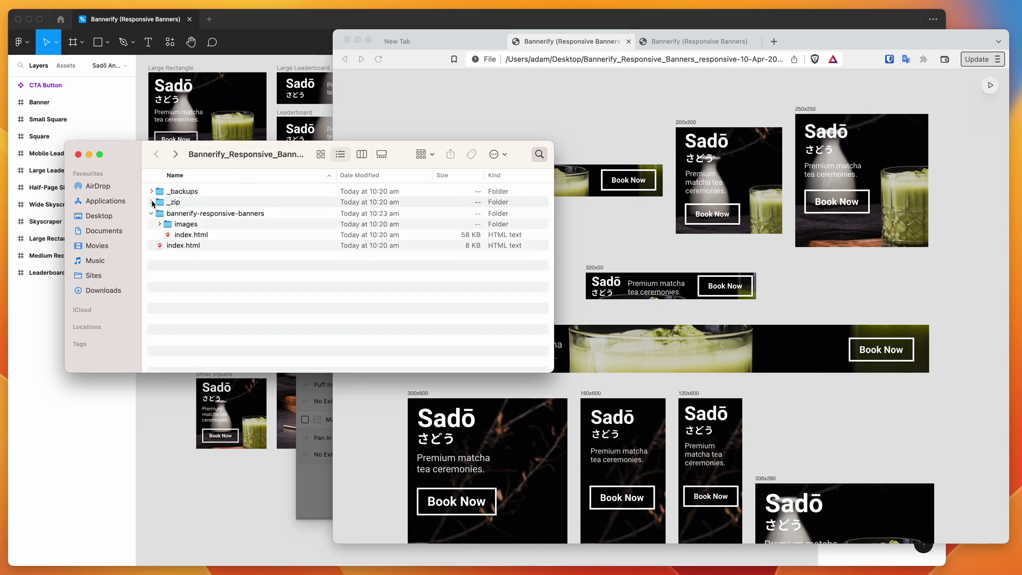
{"action": "left_click", "coordinate": [186, 213]}
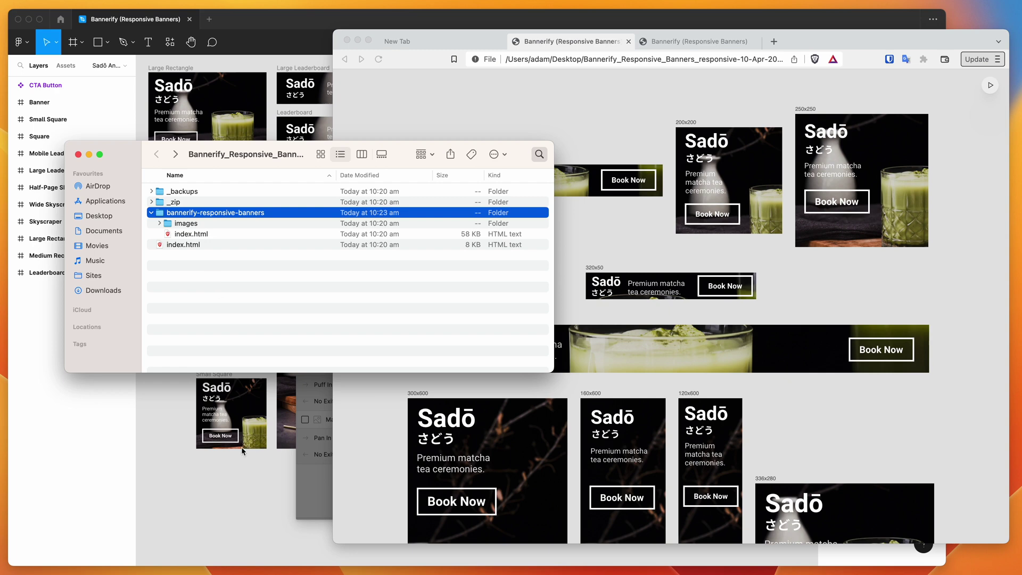
{"action": "left_click", "coordinate": [244, 469]}
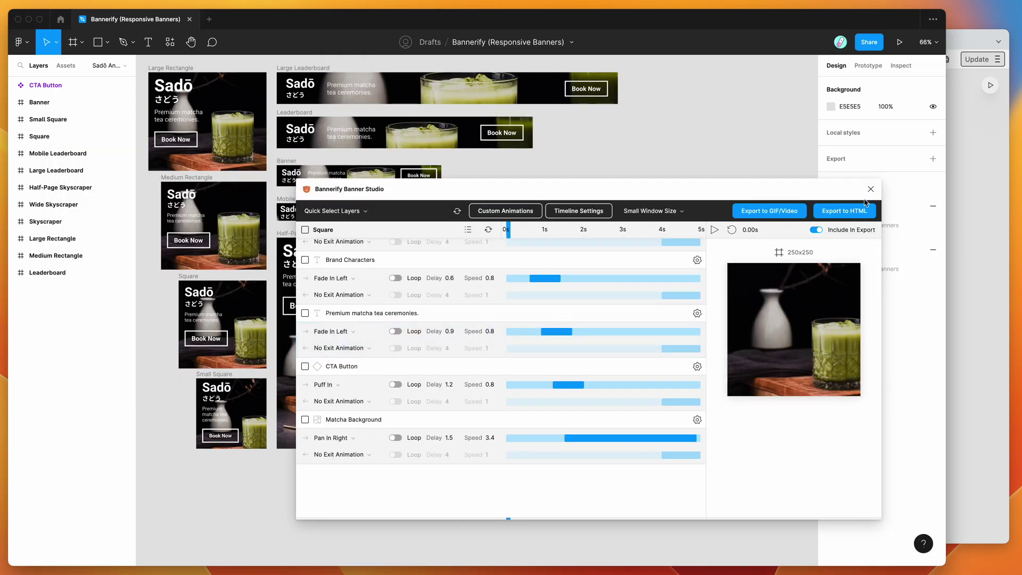
- Set Bannerify's HTML code output format to Google Ads
{"action": "left_click", "coordinate": [845, 209]}
{"action": "left_click", "coordinate": [763, 403]}
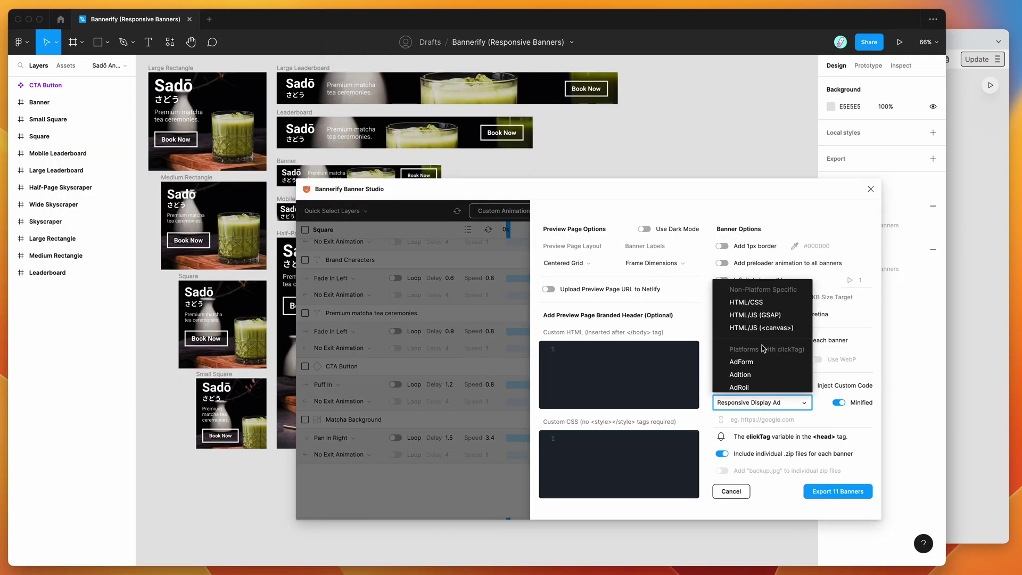
{"action": "scroll", "coordinate": [763, 349], "scroll_direction": "down", "scroll_amount": 5}
{"action": "left_click", "coordinate": [758, 328]}
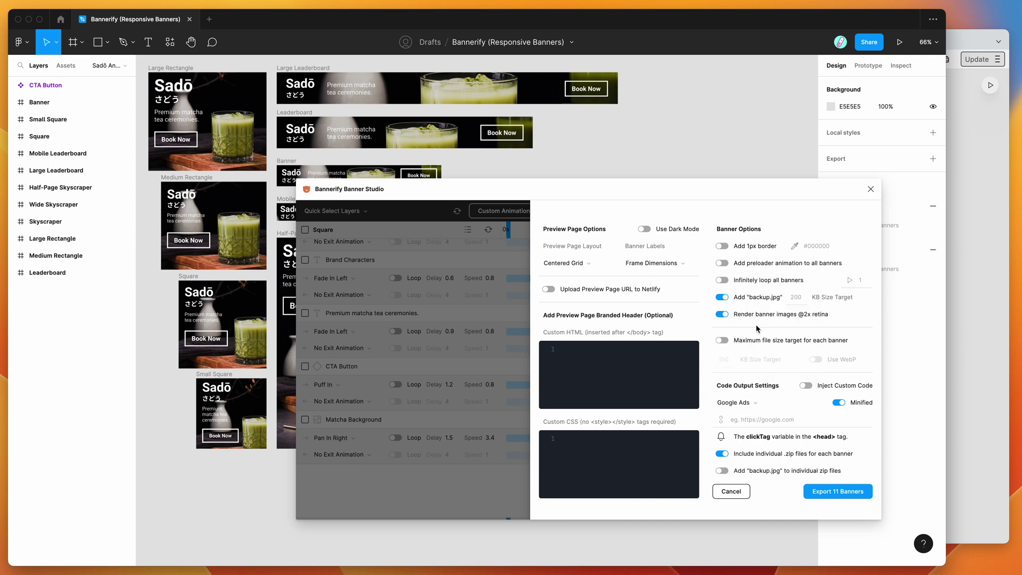
- Export all 11 banners and save the generated zip file
{"action": "left_click", "coordinate": [823, 491]}
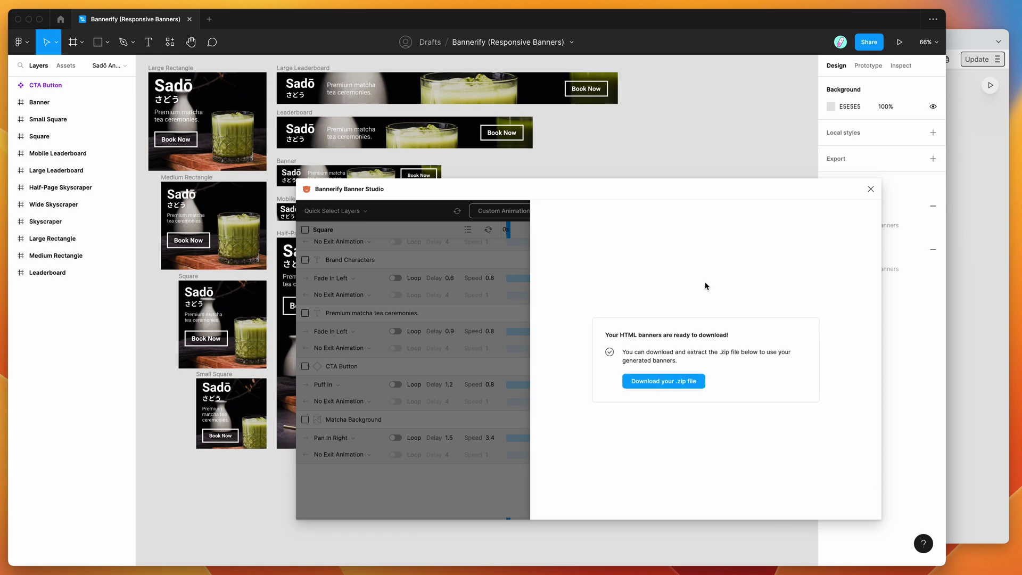
{"action": "left_click", "coordinate": [672, 380]}
{"action": "left_click", "coordinate": [660, 390]}
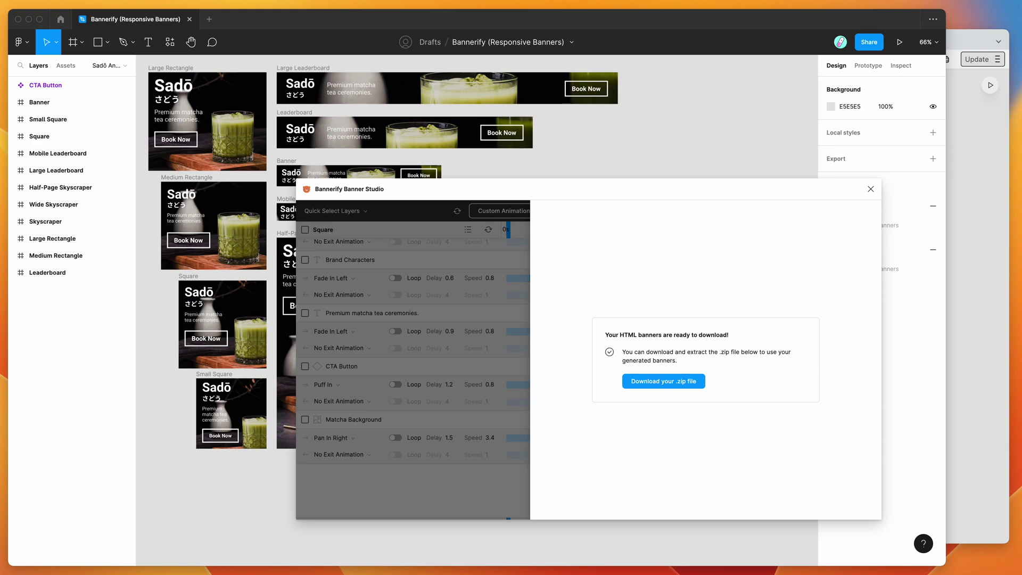
- Open the extracted Google Ads export, expand its banners folder, and place both export windows side by side
{"action": "left_click", "coordinate": [915, 43]}
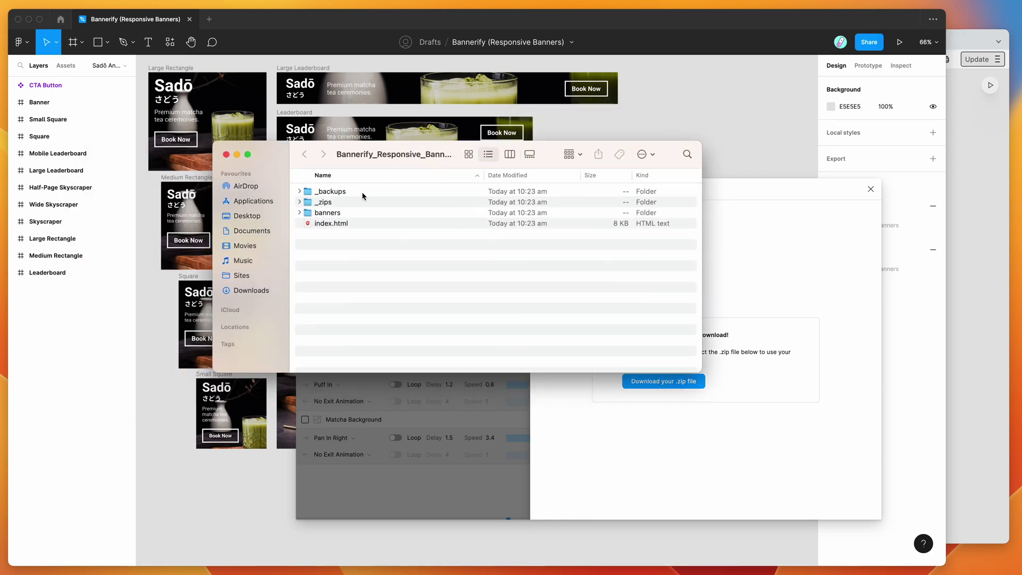
{"action": "left_click_drag", "start_coordinate": [403, 159], "coordinate": [316, 105]}
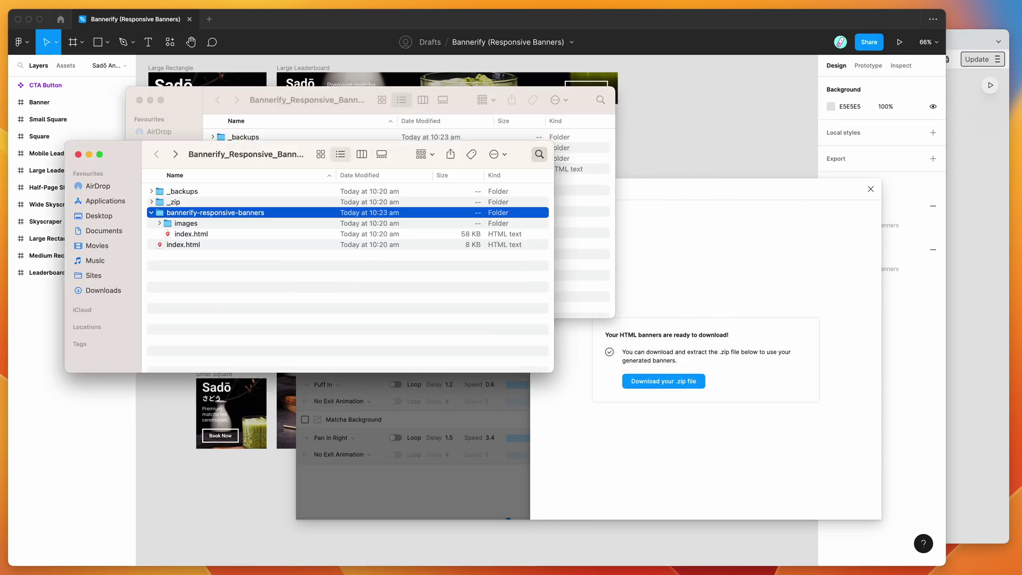
{"action": "left_click_drag", "start_coordinate": [255, 155], "coordinate": [654, 114]}
{"action": "left_click", "coordinate": [324, 205]}
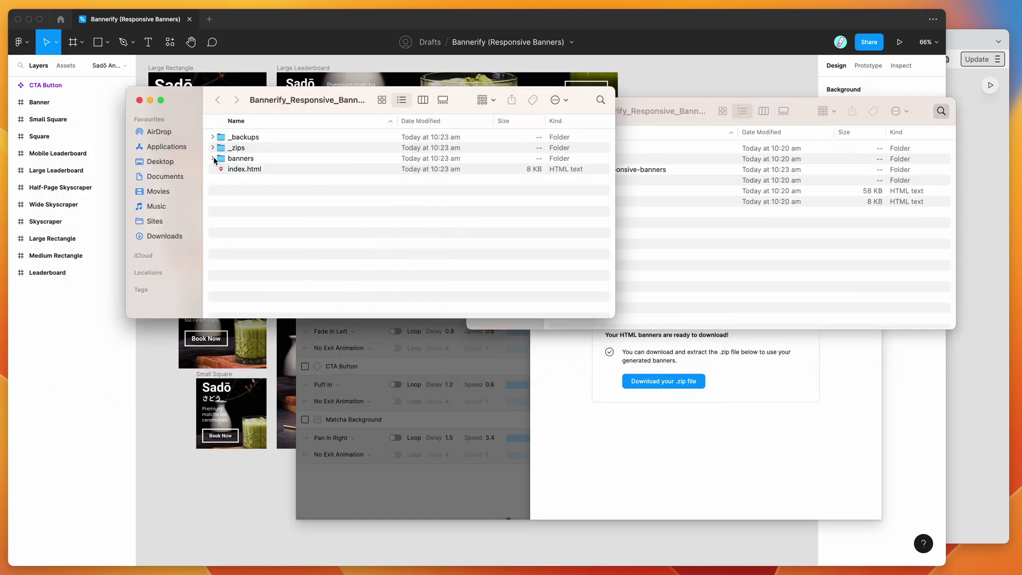
{"action": "left_click", "coordinate": [213, 158]}
{"action": "left_click_drag", "start_coordinate": [331, 112], "coordinate": [568, 245]}
{"action": "left_click_drag", "start_coordinate": [623, 123], "coordinate": [126, 206]}
{"action": "left_click_drag", "start_coordinate": [522, 232], "coordinate": [596, 194]}
- Select the responsive export's single index.html file
{"action": "left_click", "coordinate": [279, 338]}
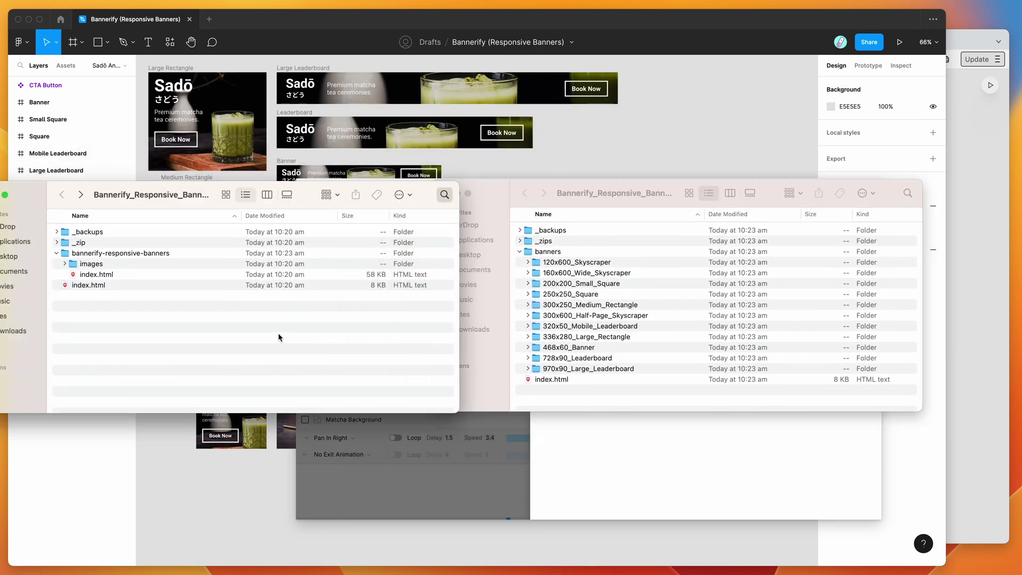
{"action": "left_click", "coordinate": [75, 263]}
{"action": "left_click", "coordinate": [126, 255]}
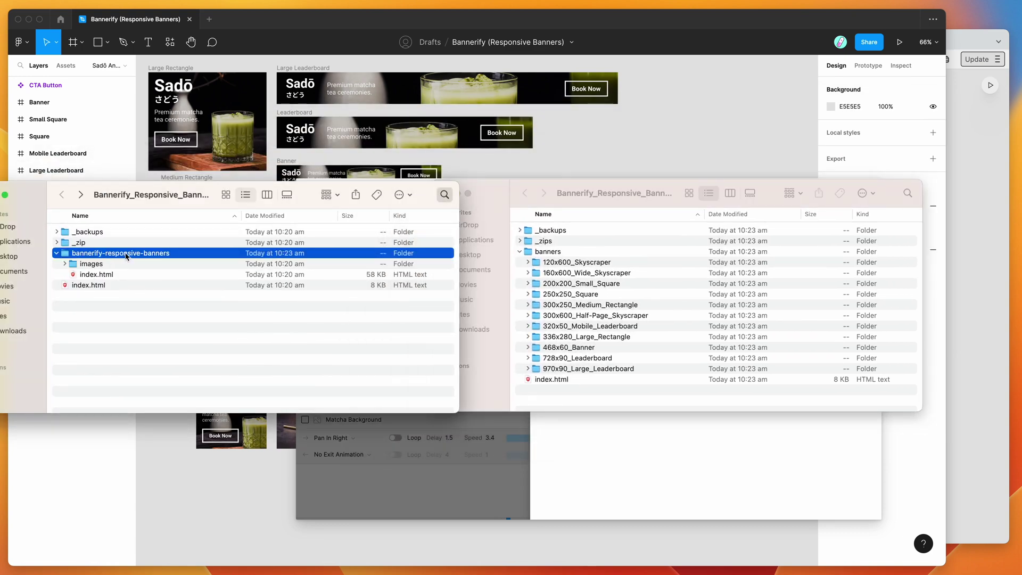
{"action": "left_click", "coordinate": [96, 273]}
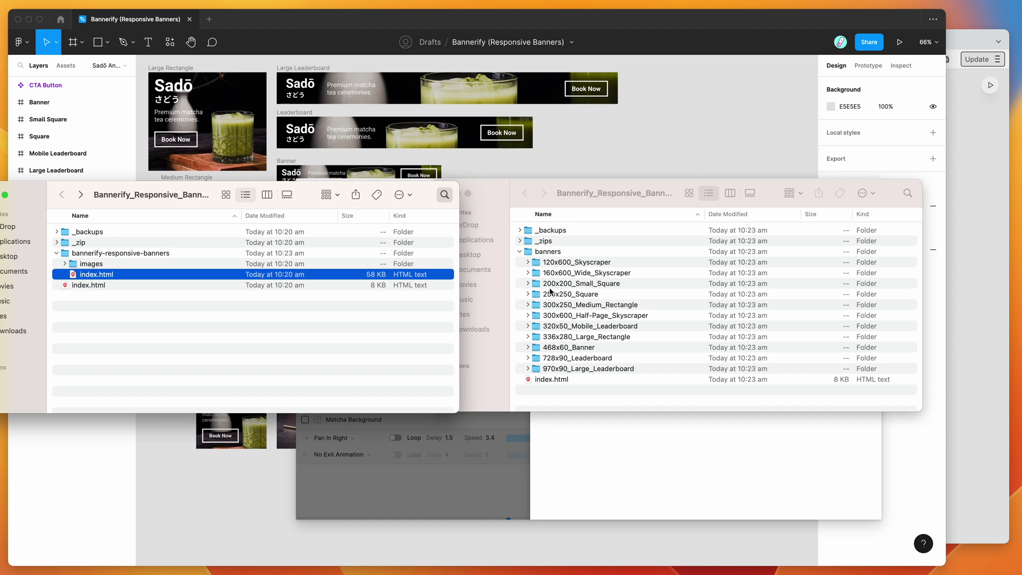
- Expand the 120x600, 160x600, 200x200 and 250x250 size folders and open the Google Ads index.html in the browser
{"action": "left_click", "coordinate": [600, 274]}
{"action": "left_click_drag", "start_coordinate": [622, 190], "coordinate": [673, 187]}
{"action": "left_click", "coordinate": [580, 260]}
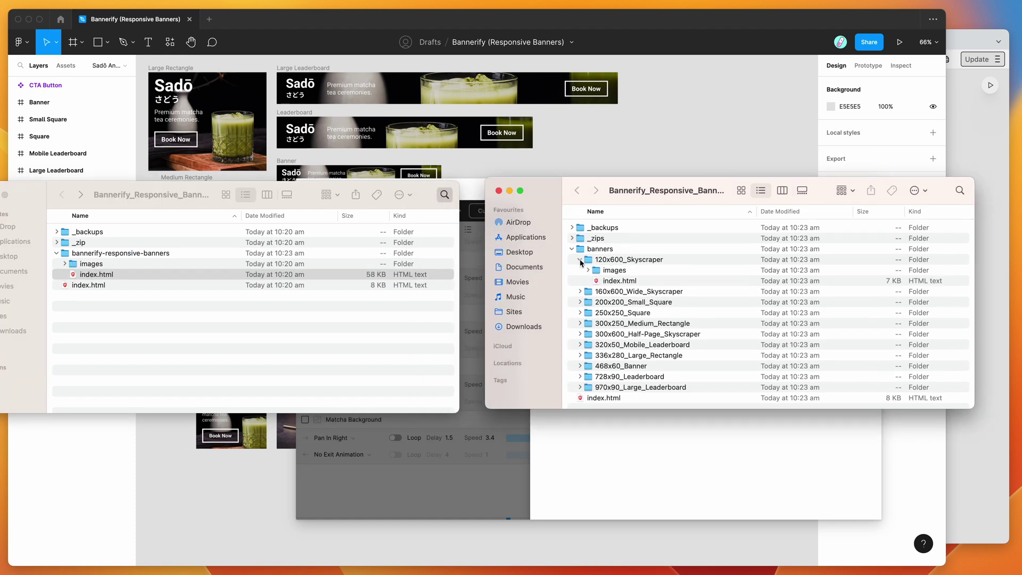
{"action": "left_click", "coordinate": [580, 292]}
{"action": "left_click", "coordinate": [580, 315]}
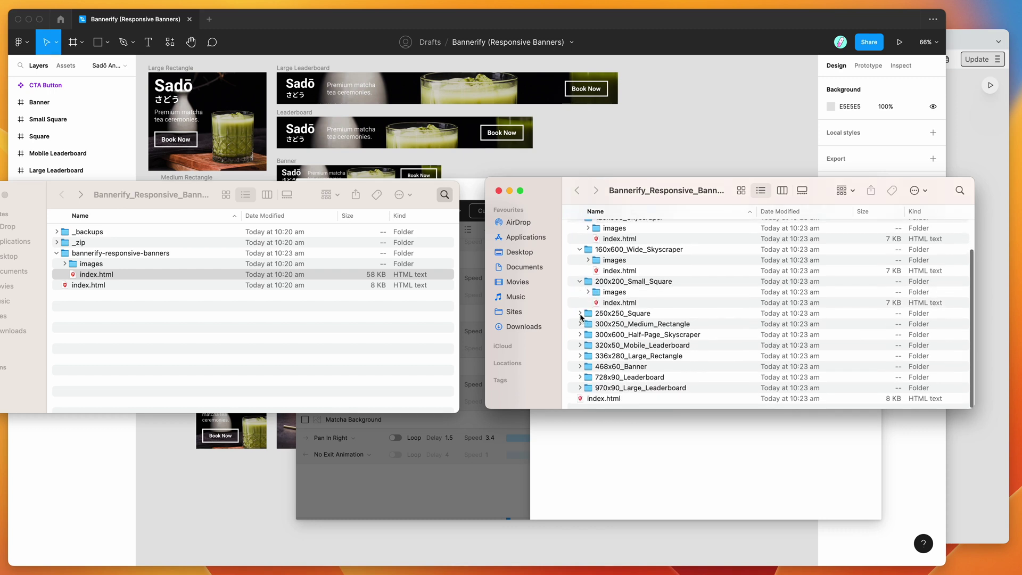
{"action": "left_click", "coordinate": [580, 314]}
{"action": "left_click", "coordinate": [580, 400]}
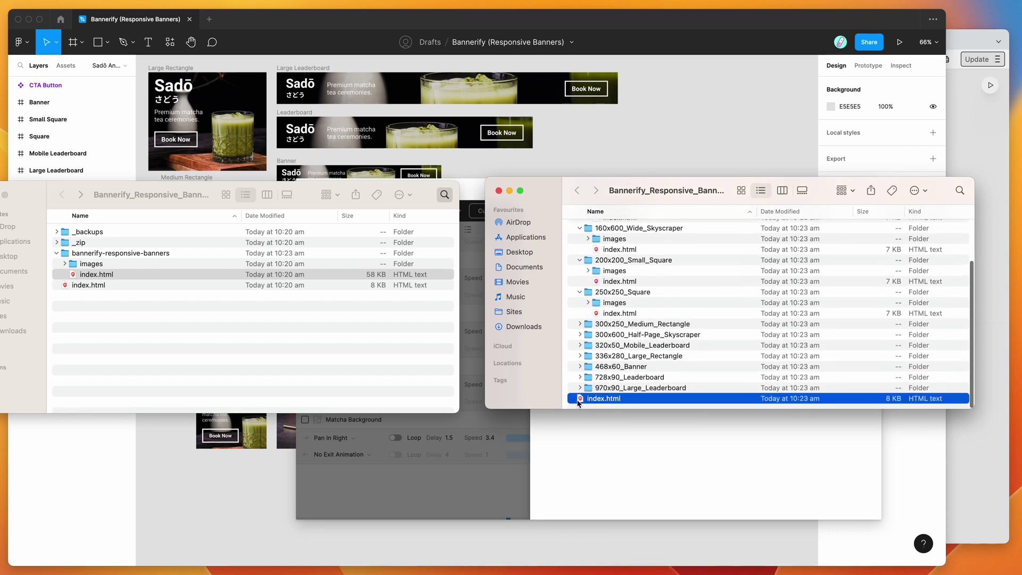
{"action": "double_click", "coordinate": [587, 400]}
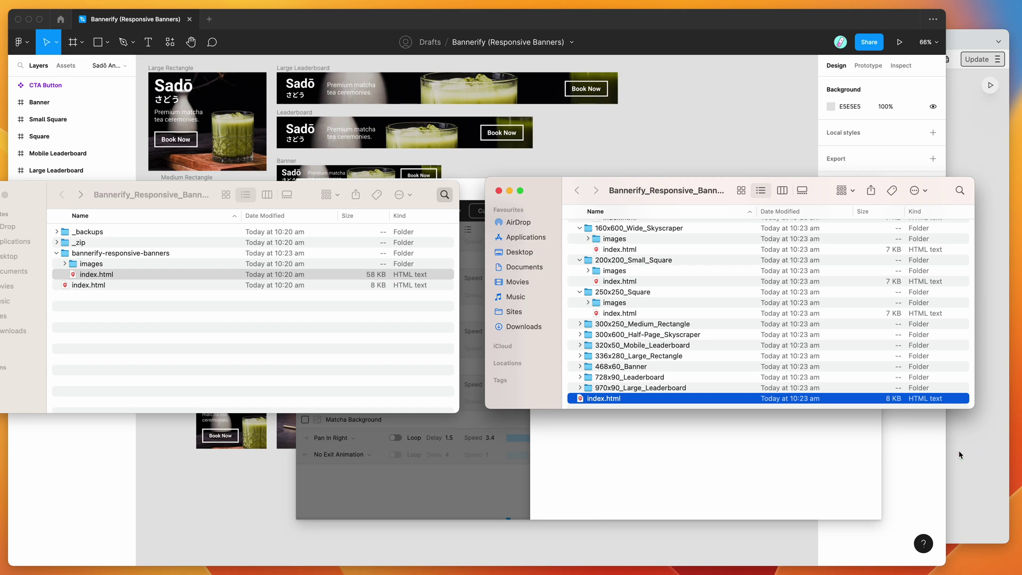
- Scroll through the Google Ads banner previews, then minimize the browser
{"action": "scroll", "coordinate": [573, 224], "scroll_direction": "down", "scroll_amount": 7}
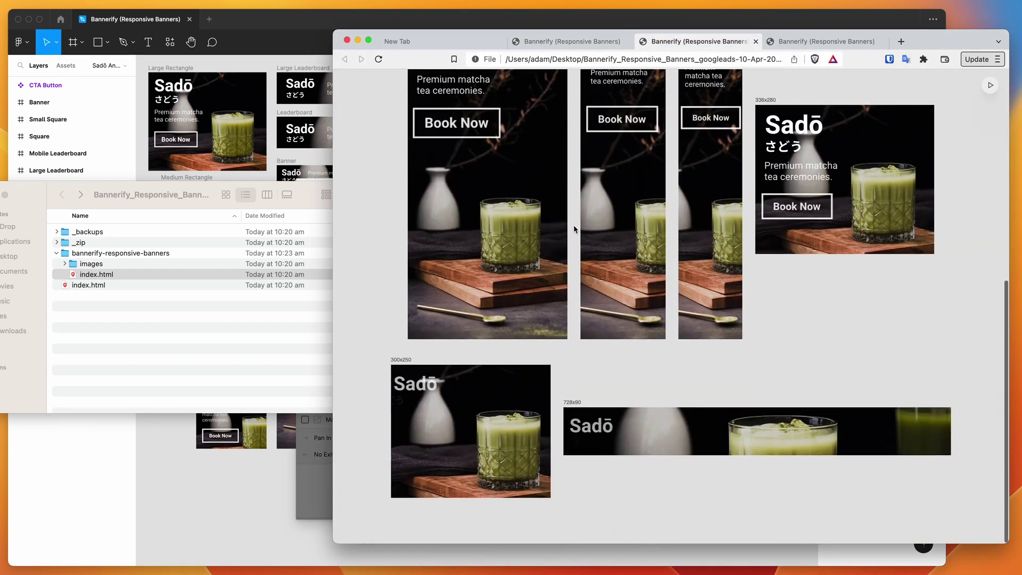
{"action": "scroll", "coordinate": [574, 225], "scroll_direction": "up", "scroll_amount": 7}
{"action": "left_click", "coordinate": [281, 317]}
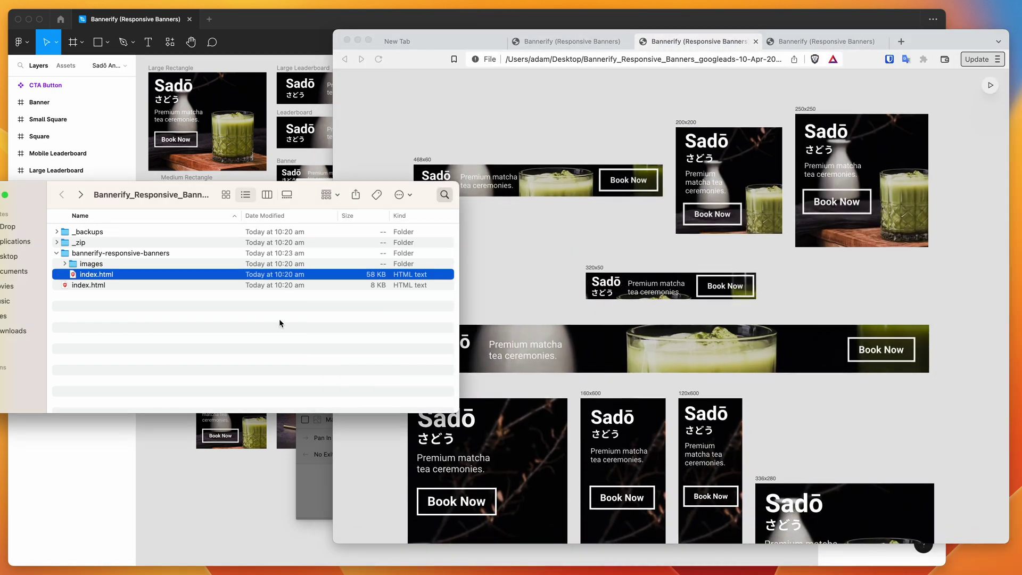
{"action": "left_click", "coordinate": [358, 40]}
{"action": "left_click", "coordinate": [627, 368]}
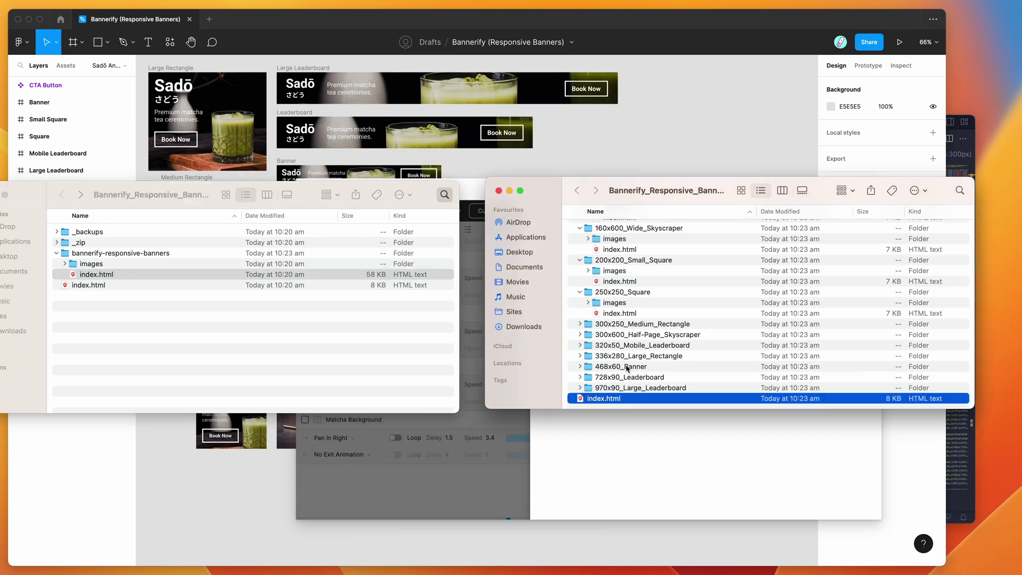
- Expand the 300x250, 300x600, 320x50 and 468x60 size folders in the Google Ads export
{"action": "left_click", "coordinate": [580, 323]}
{"action": "left_click", "coordinate": [579, 356]}
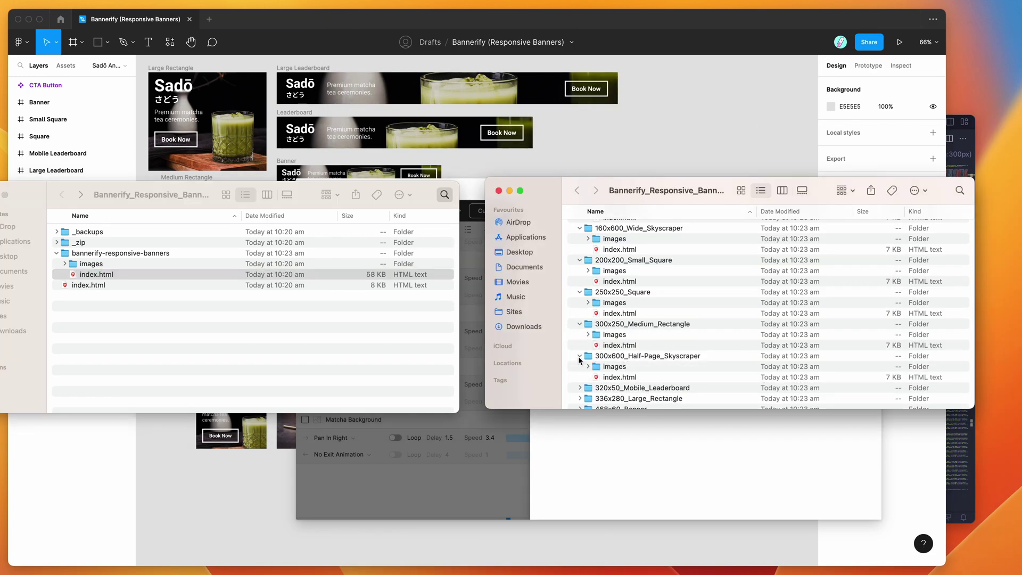
{"action": "scroll", "coordinate": [581, 365], "scroll_direction": "down", "scroll_amount": 2}
{"action": "left_click", "coordinate": [581, 353]}
{"action": "scroll", "coordinate": [580, 365], "scroll_direction": "down", "scroll_amount": 2}
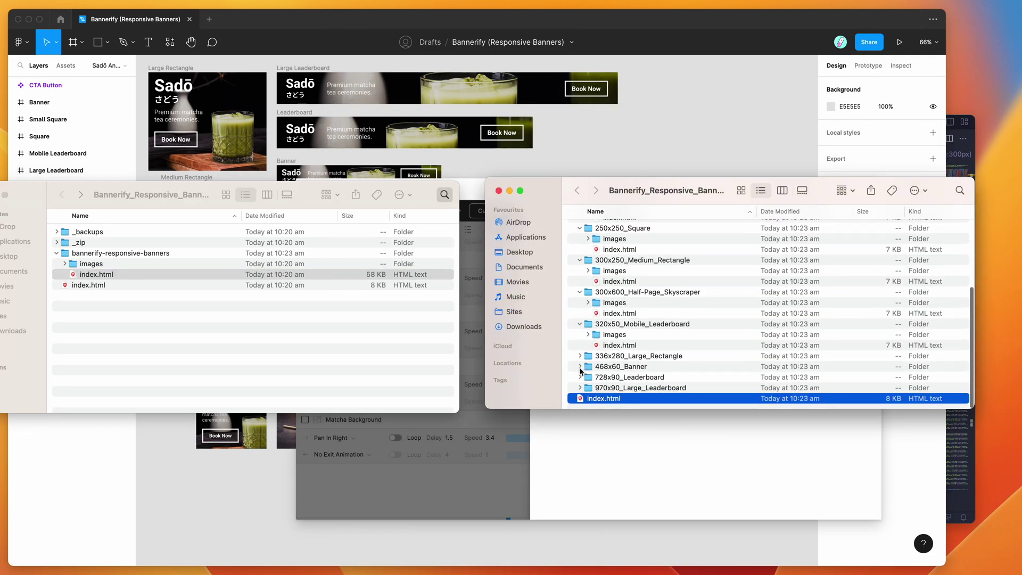
{"action": "left_click", "coordinate": [580, 366]}
{"action": "scroll", "coordinate": [580, 367], "scroll_direction": "down", "scroll_amount": 2}
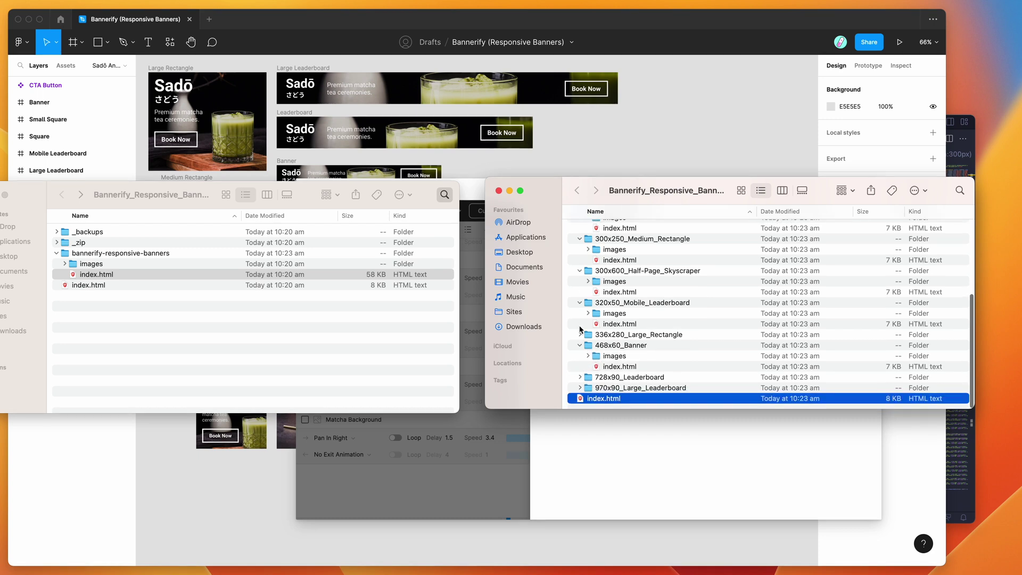
{"action": "scroll", "coordinate": [580, 329], "scroll_direction": "up", "scroll_amount": 3}
{"action": "scroll", "coordinate": [580, 329], "scroll_direction": "up", "scroll_amount": 5}
- Move the responsive export window fully on screen and close the Google Ads export window
{"action": "left_click", "coordinate": [125, 298]}
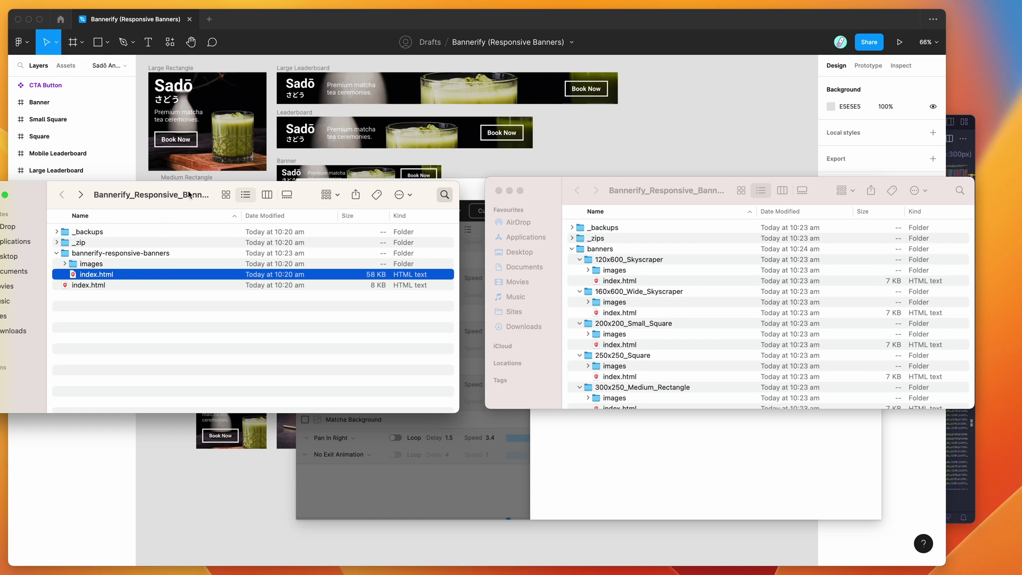
{"action": "left_click_drag", "start_coordinate": [189, 195], "coordinate": [266, 167]}
{"action": "left_click", "coordinate": [602, 194]}
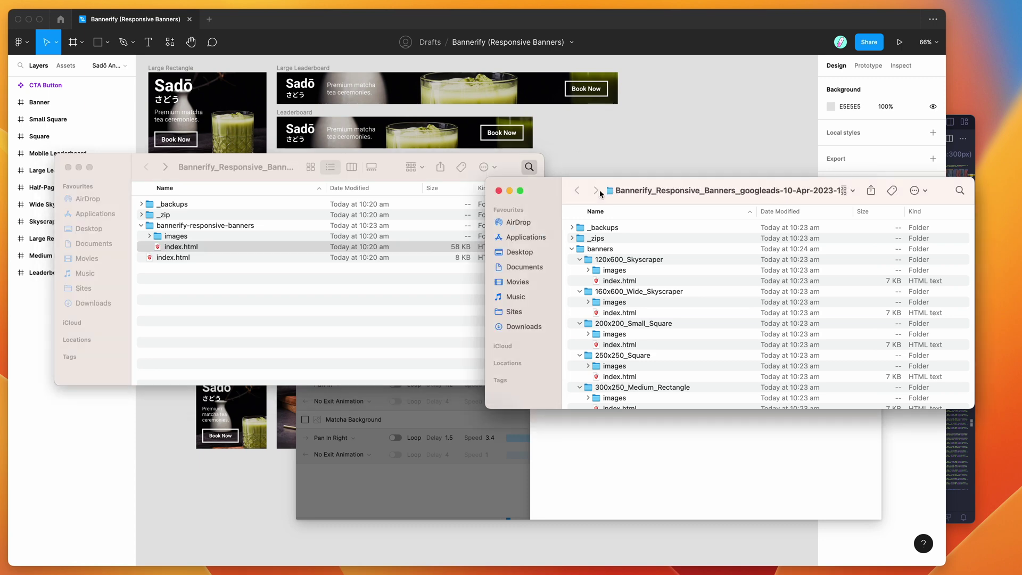
{"action": "left_click", "coordinate": [500, 190]}
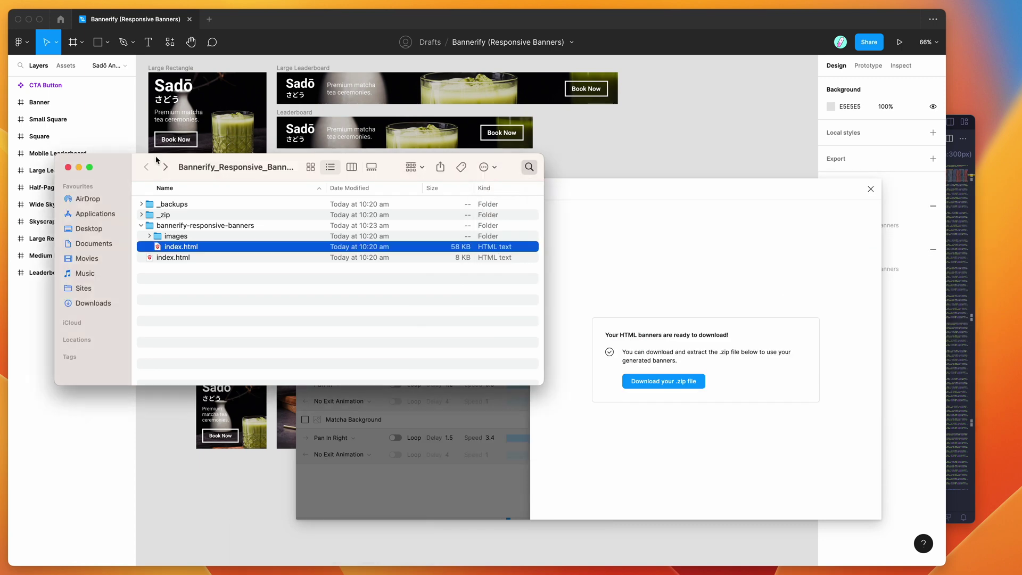
- Minimize the responsive export window and dismiss Bannerify's download-ready panel
{"action": "left_click", "coordinate": [81, 169]}
{"action": "left_click", "coordinate": [478, 260]}
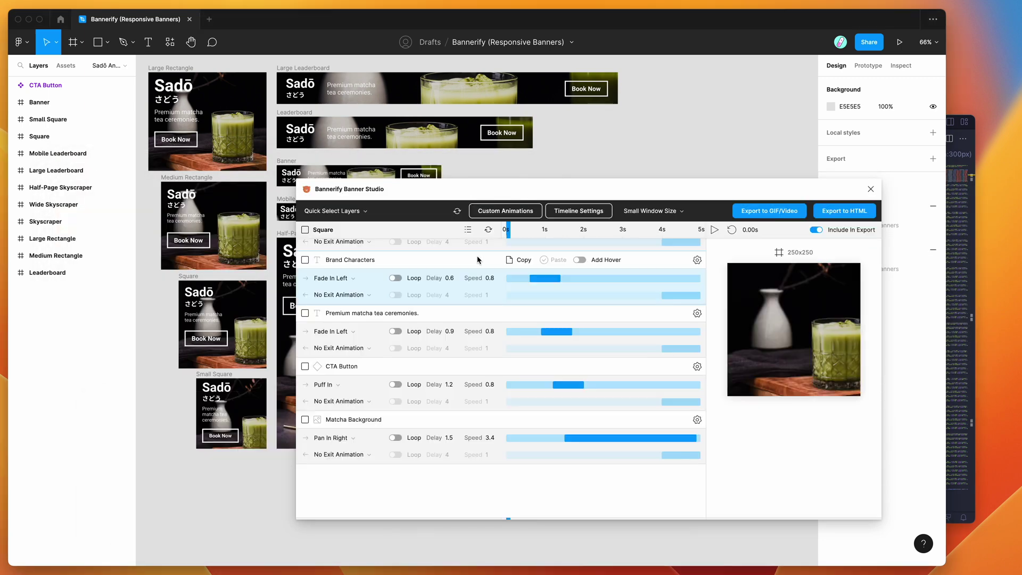
{"action": "scroll", "coordinate": [757, 263], "scroll_direction": "up", "scroll_amount": 3}
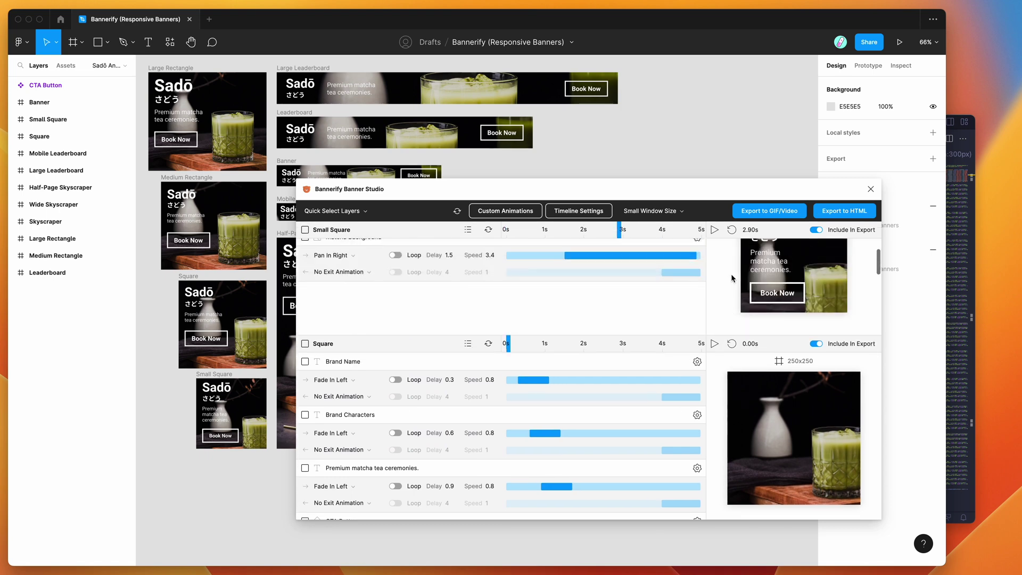
{"action": "scroll", "coordinate": [732, 278], "scroll_direction": "up", "scroll_amount": 2}
- Set Bannerify's HTML code output back to Responsive Display Ad
{"action": "left_click", "coordinate": [831, 213]}
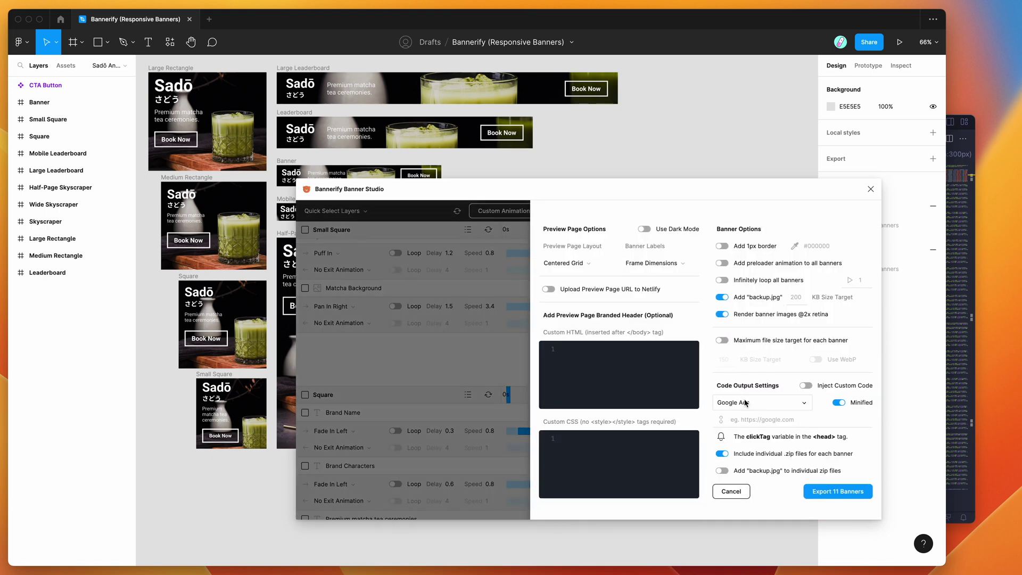
{"action": "left_click", "coordinate": [745, 405]}
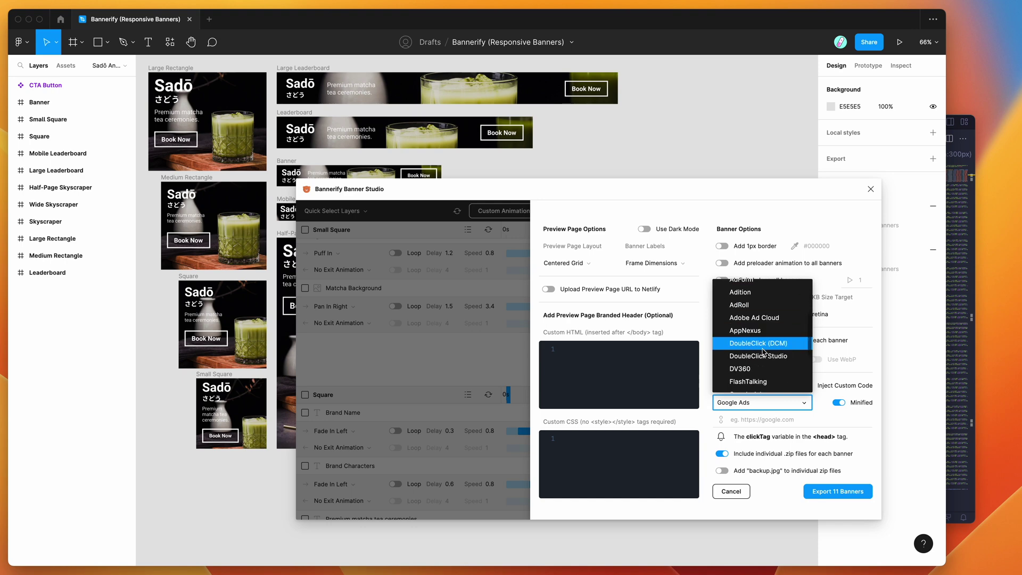
{"action": "scroll", "coordinate": [763, 352], "scroll_direction": "down", "scroll_amount": 3}
{"action": "left_click", "coordinate": [753, 361]}
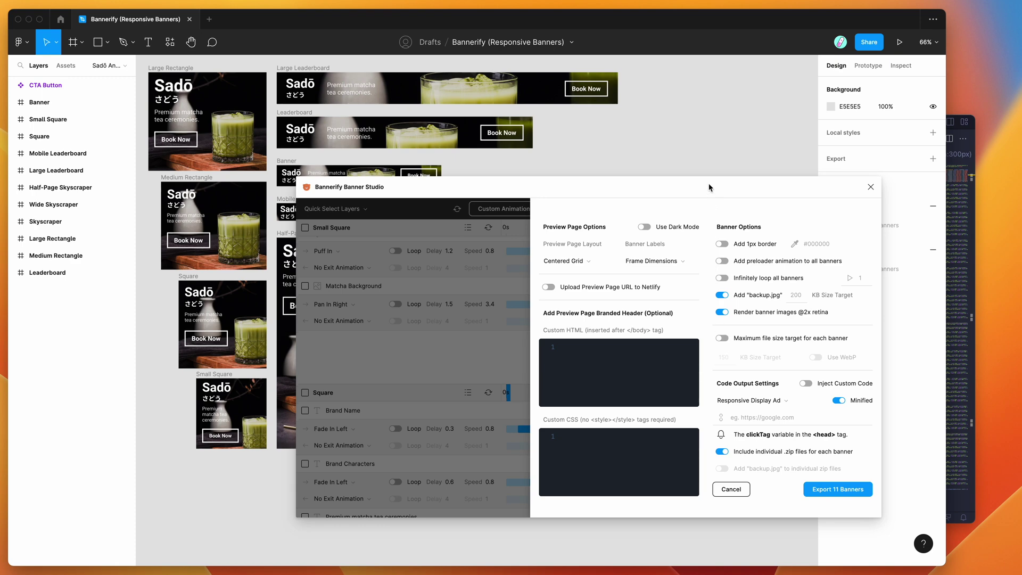
{"action": "left_click_drag", "start_coordinate": [710, 194], "coordinate": [708, 183]}
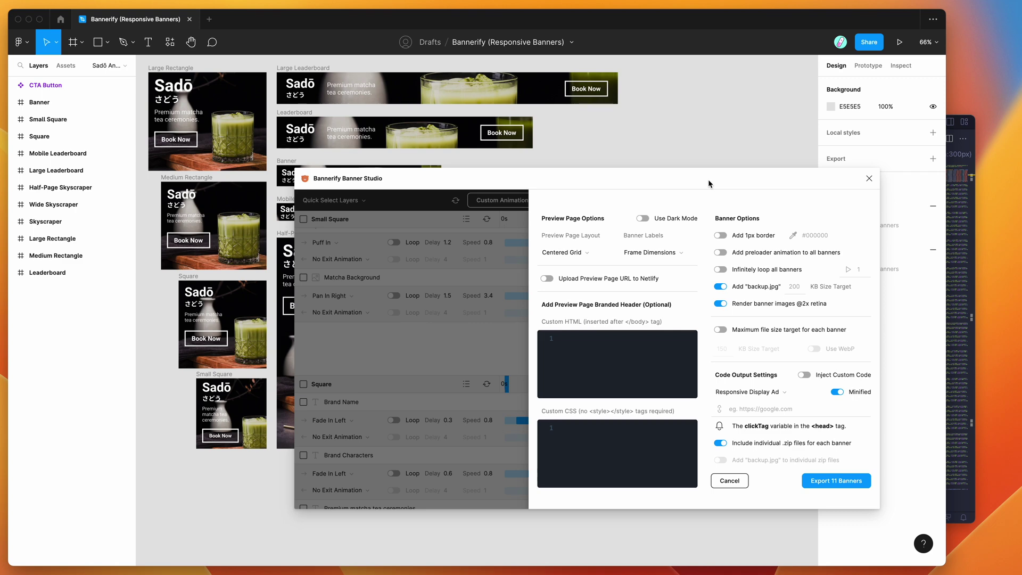
{"action": "left_click_drag", "start_coordinate": [708, 184], "coordinate": [718, 192]}
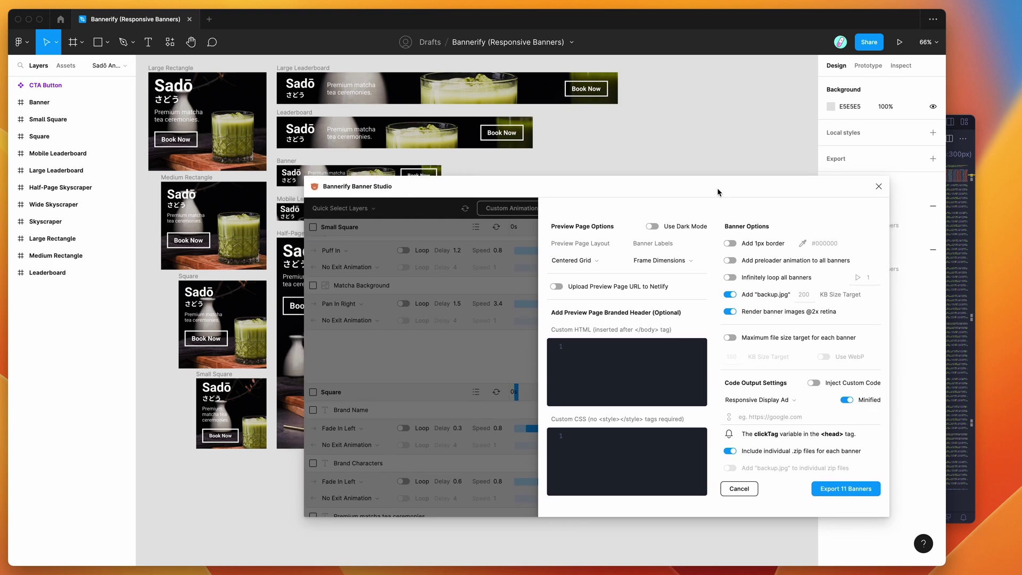